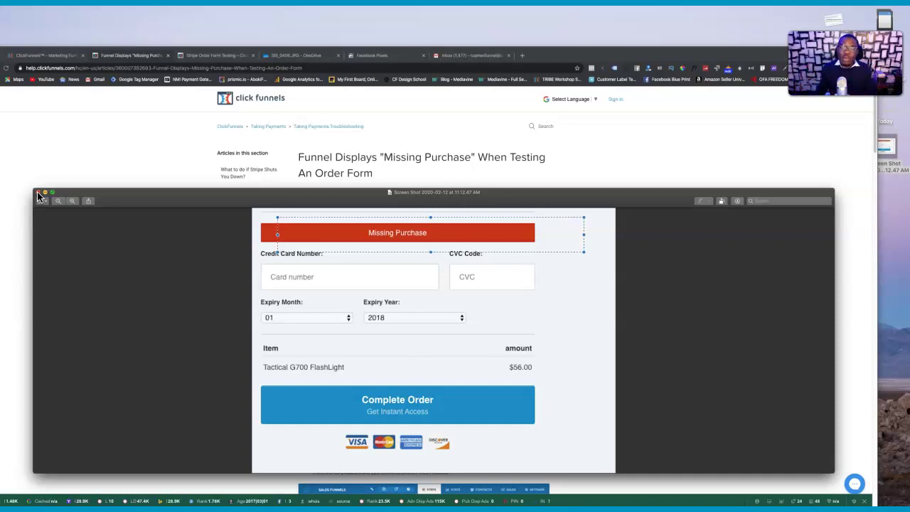
Close the Preview screenshot of the 'Missing Purchase' order form to reveal the help article.
{"action": "left_click", "coordinate": [45, 189]}
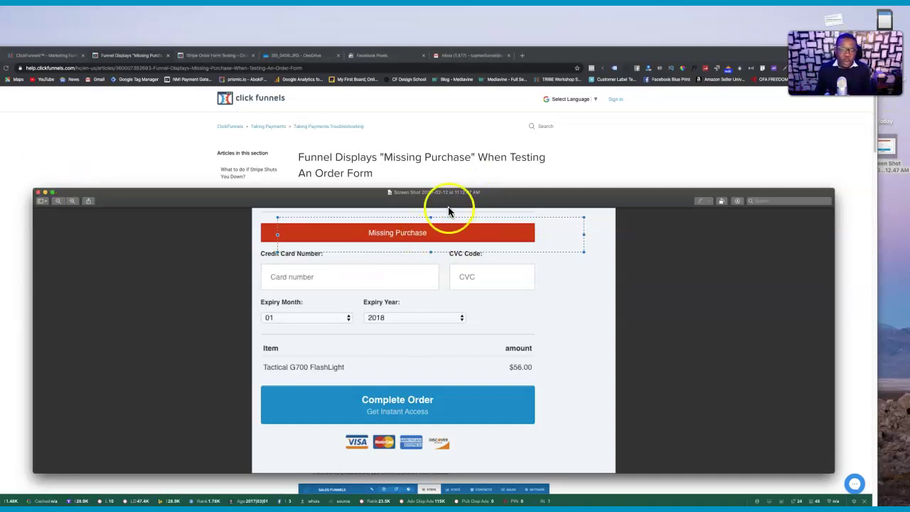
{"action": "left_click", "coordinate": [39, 192]}
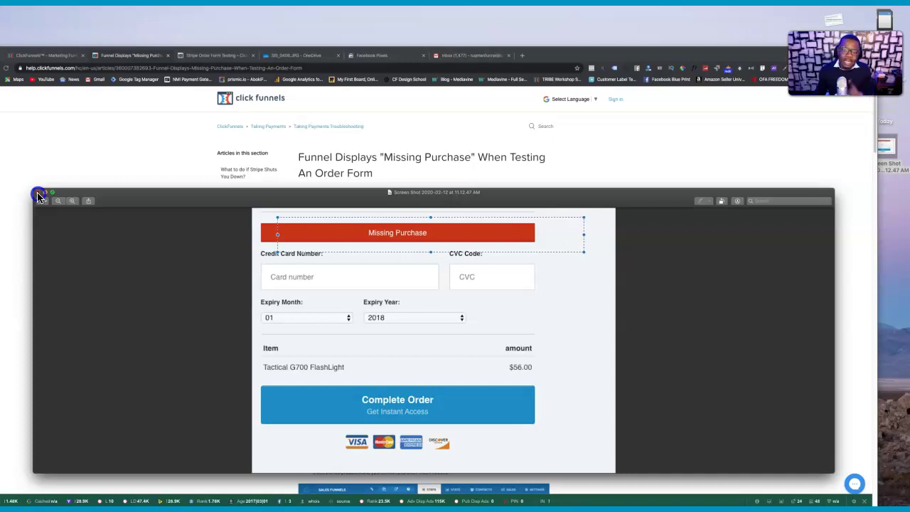
{"action": "left_click", "coordinate": [38, 194]}
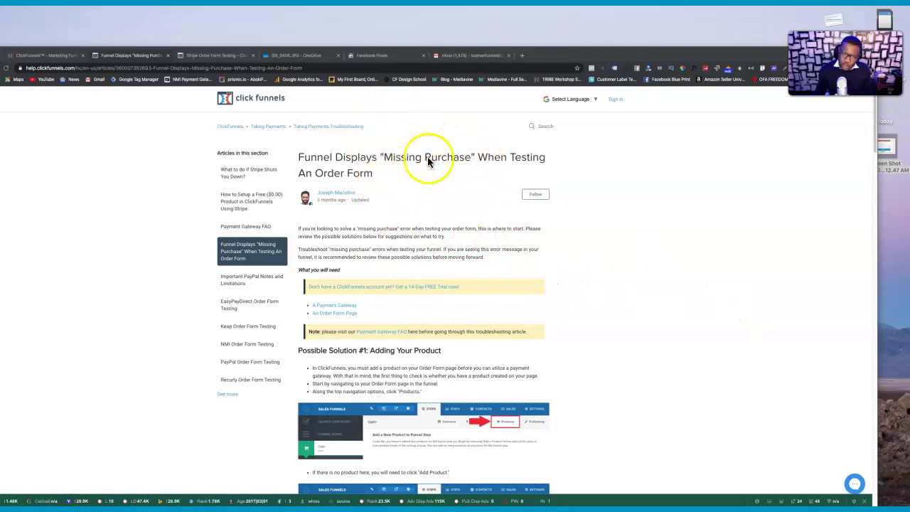
Scroll the Missing Purchase article down to Possible Solution #1: Adding Your Product.
{"action": "scroll", "coordinate": [473, 304], "scroll_direction": "down", "scroll_amount": 3}
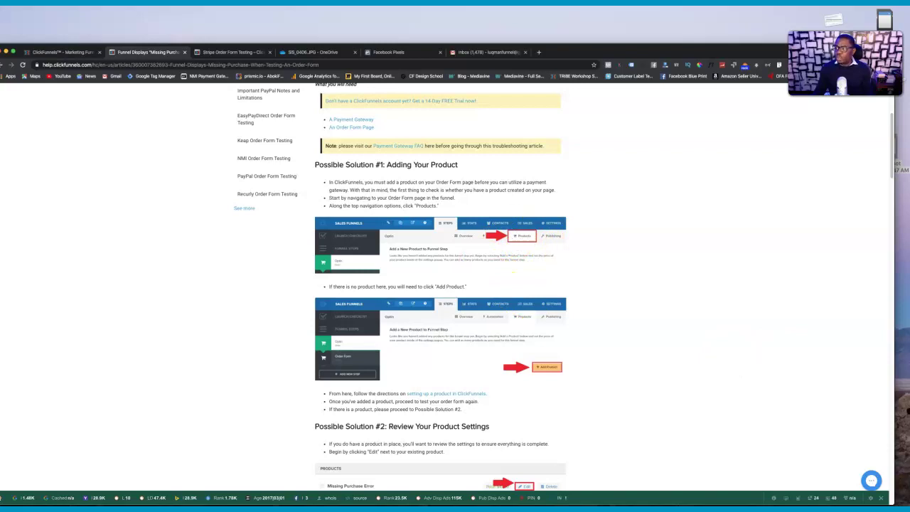
Add a new Stripe product to the Order Form step and save its payment options.
{"action": "key", "text": "super+Tab"}
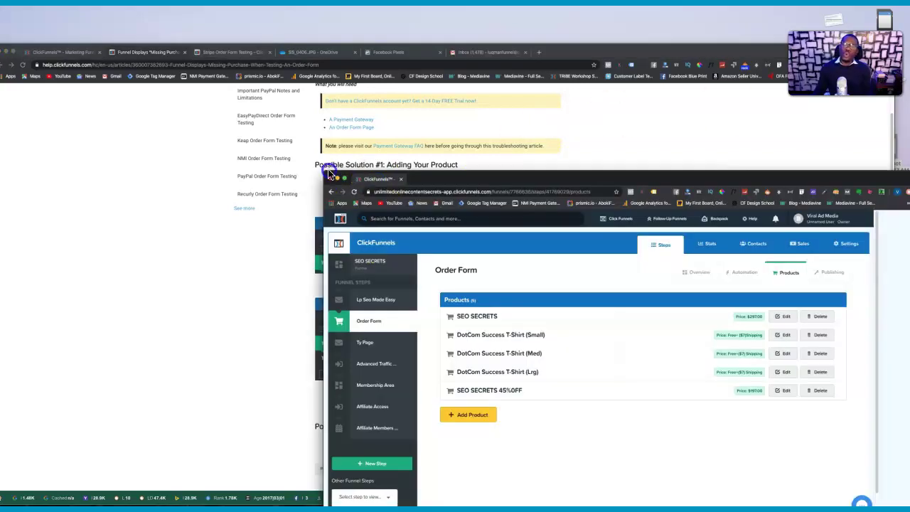
{"action": "left_click_drag", "start_coordinate": [334, 173], "coordinate": [237, 144]}
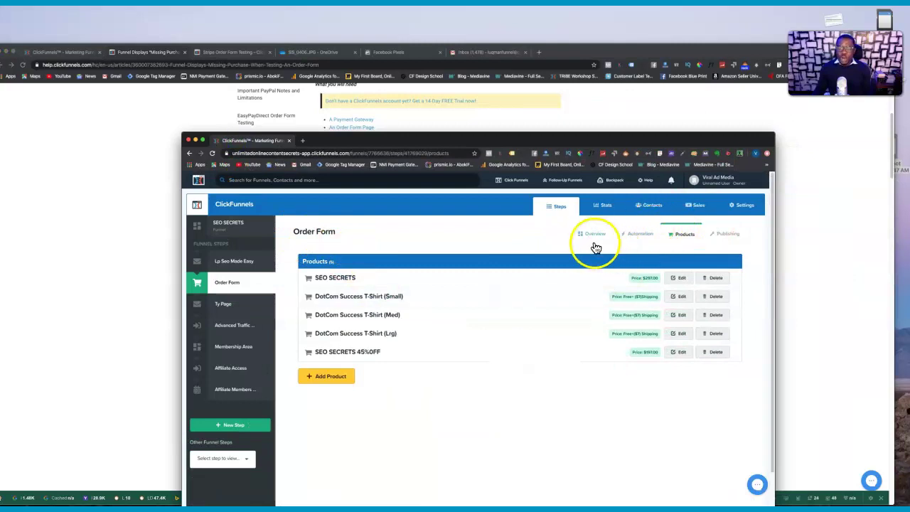
{"action": "left_click", "coordinate": [218, 294]}
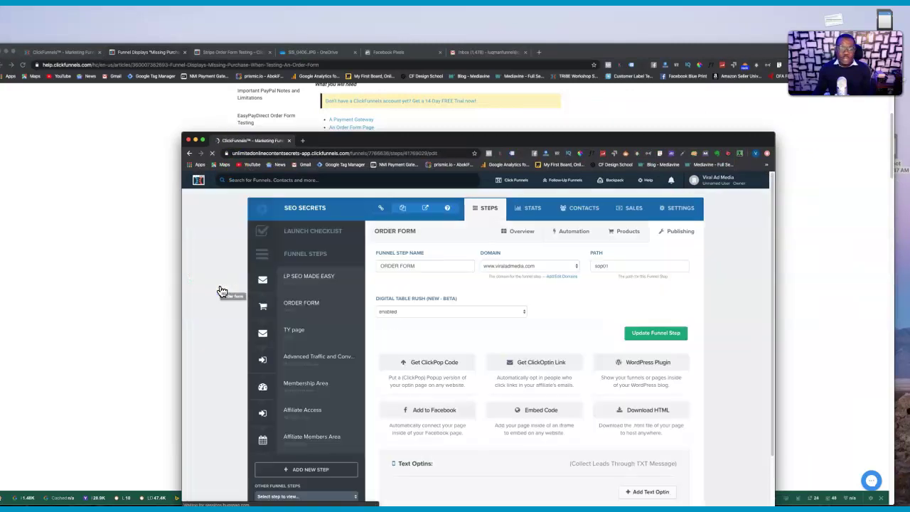
{"action": "left_click", "coordinate": [625, 233]}
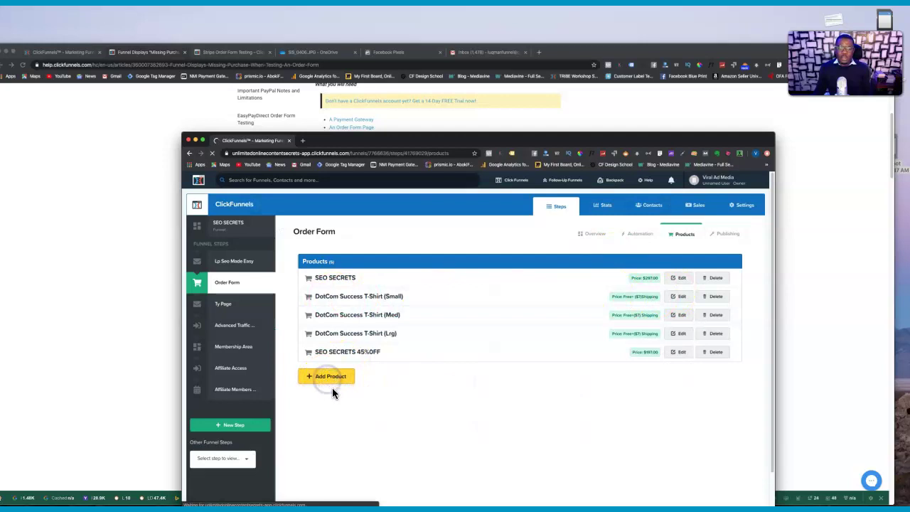
{"action": "left_click", "coordinate": [334, 300]}
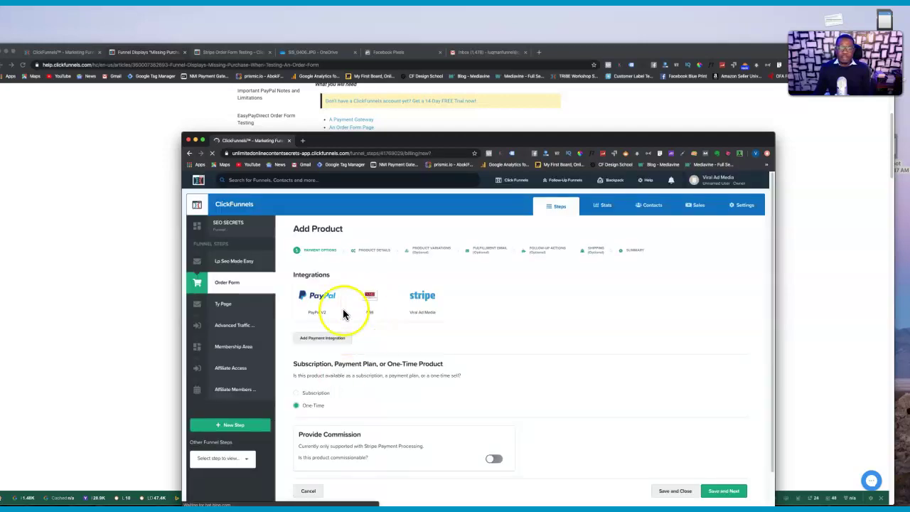
{"action": "left_click", "coordinate": [436, 307]}
{"action": "scroll", "coordinate": [596, 343], "scroll_direction": "down", "scroll_amount": 1}
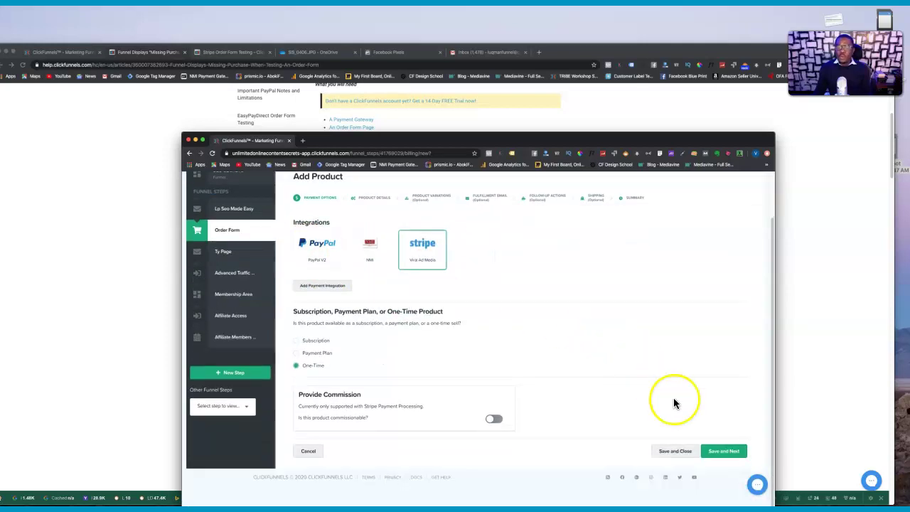
{"action": "left_click", "coordinate": [724, 455]}
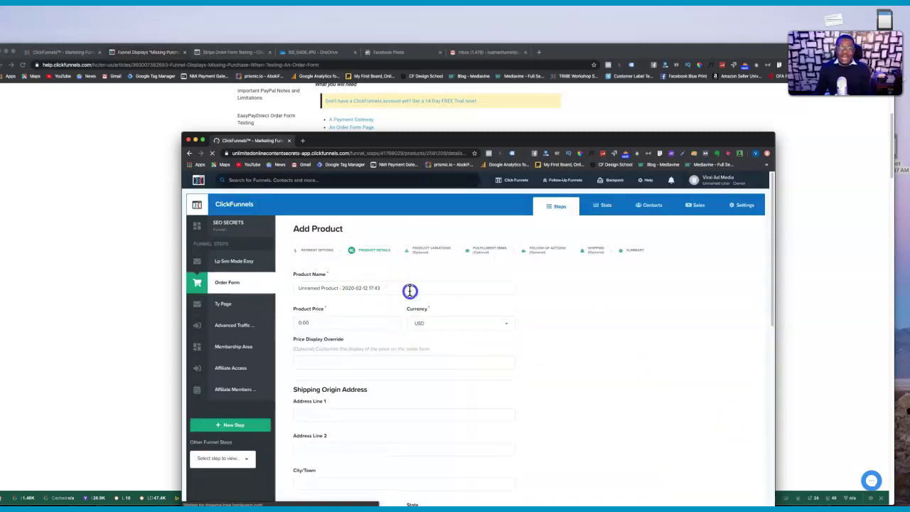
Review the new product's name and 0.00 price, go back, and minimize ClickFunnels.
{"action": "left_click", "coordinate": [379, 287]}
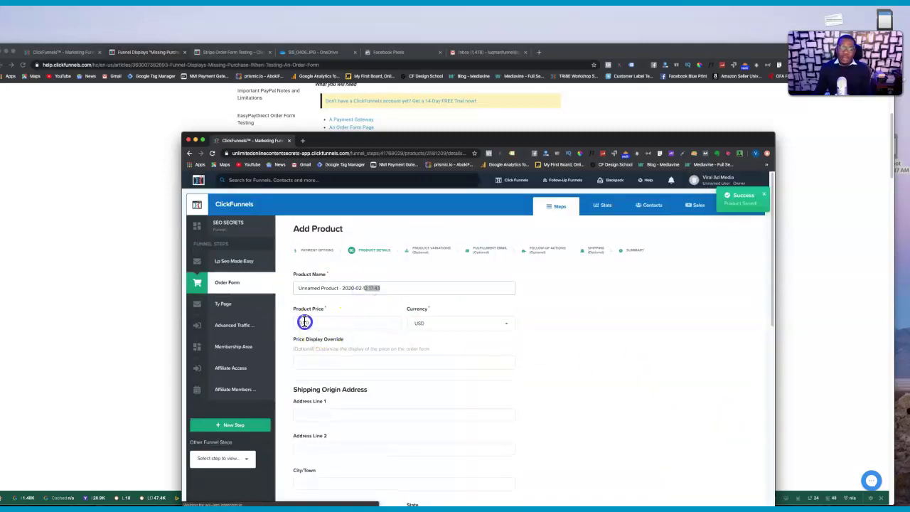
{"action": "left_click_drag", "start_coordinate": [308, 321], "coordinate": [285, 325]}
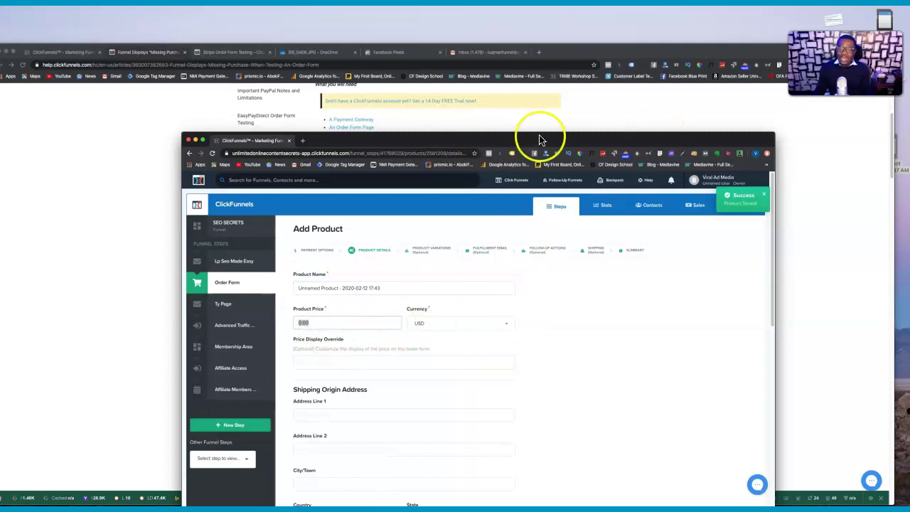
{"action": "left_click", "coordinate": [191, 154]}
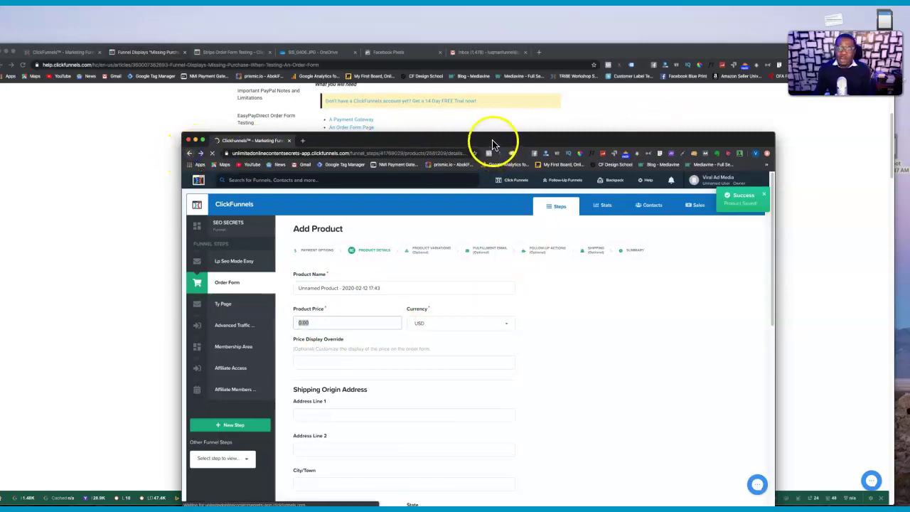
{"action": "left_click_drag", "start_coordinate": [489, 142], "coordinate": [513, 143]}
{"action": "key", "text": "super+m"}
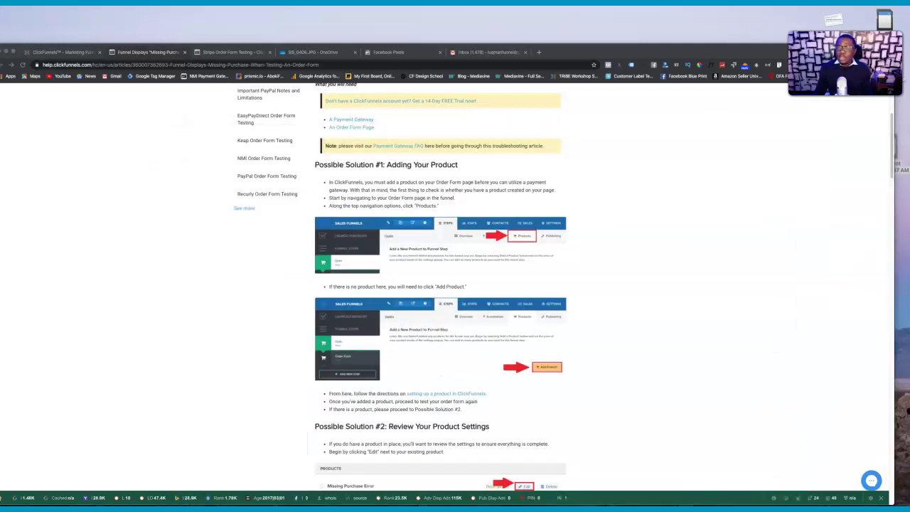
Compare the order-form screenshot with Possible Solution #2, then return to the Add Product page.
{"action": "left_click", "coordinate": [895, 148]}
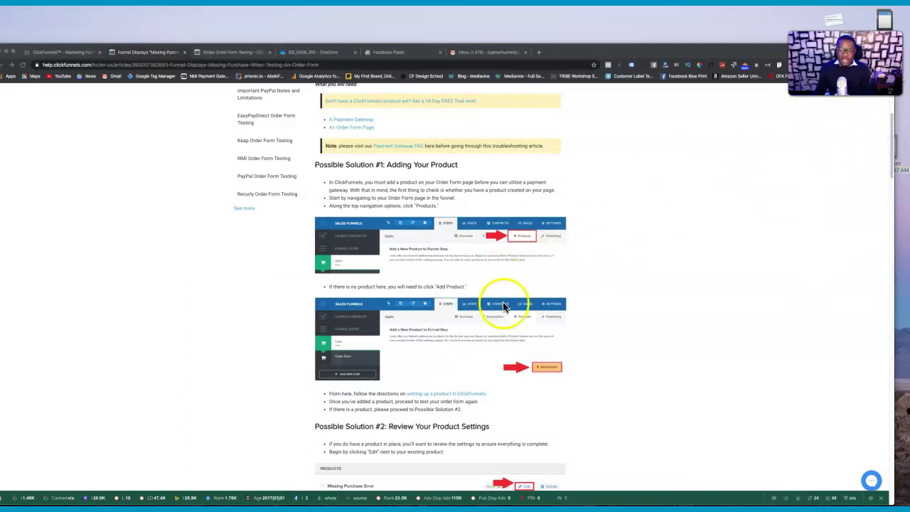
{"action": "key", "text": "super+Tab"}
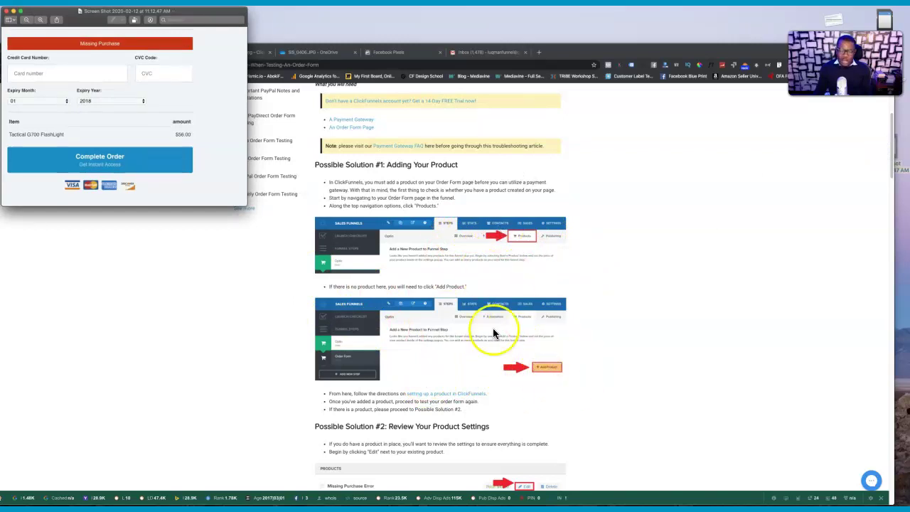
{"action": "scroll", "coordinate": [490, 350], "scroll_direction": "down", "scroll_amount": 5}
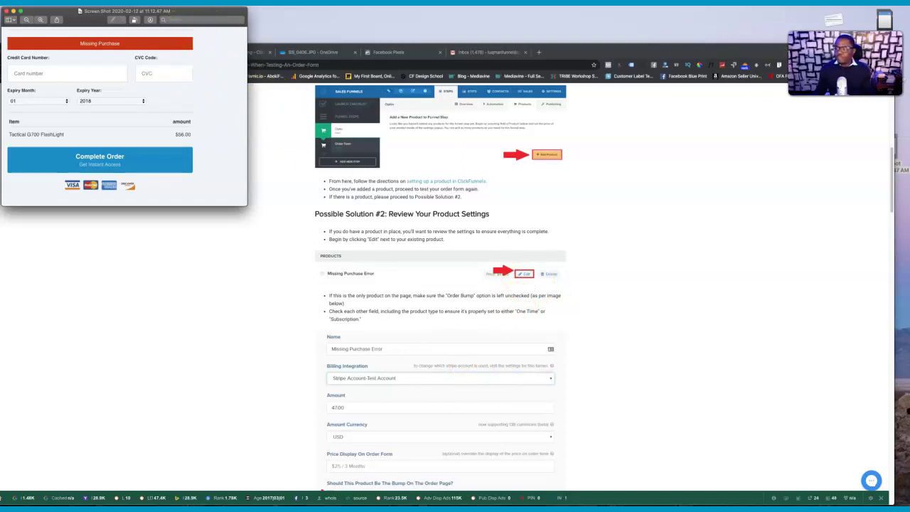
{"action": "key", "text": "super+grave"}
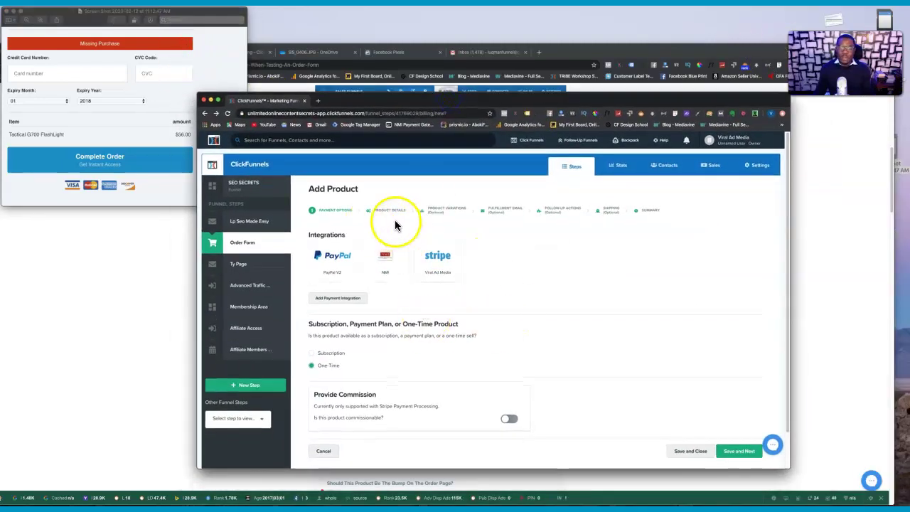
{"action": "left_click", "coordinate": [242, 245]}
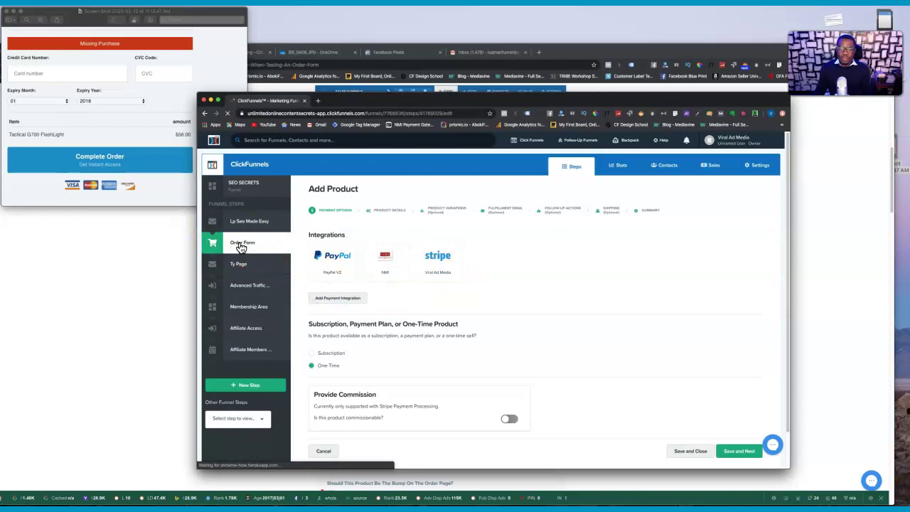
{"action": "left_click", "coordinate": [642, 192]}
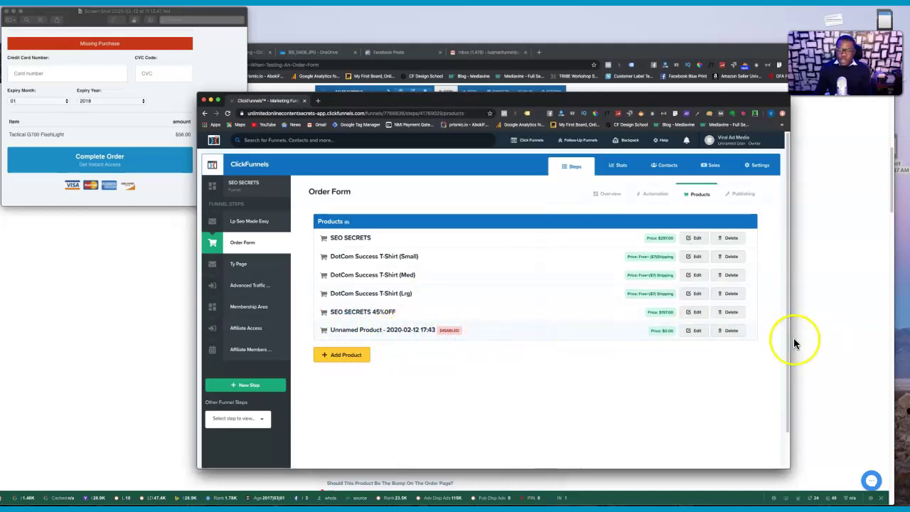
{"action": "left_click", "coordinate": [697, 331]}
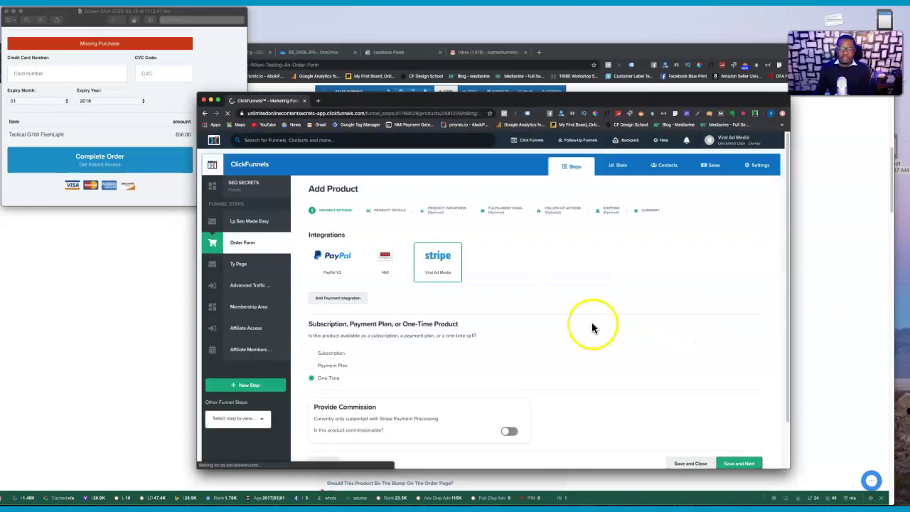
{"action": "scroll", "coordinate": [483, 323], "scroll_direction": "down", "scroll_amount": 2}
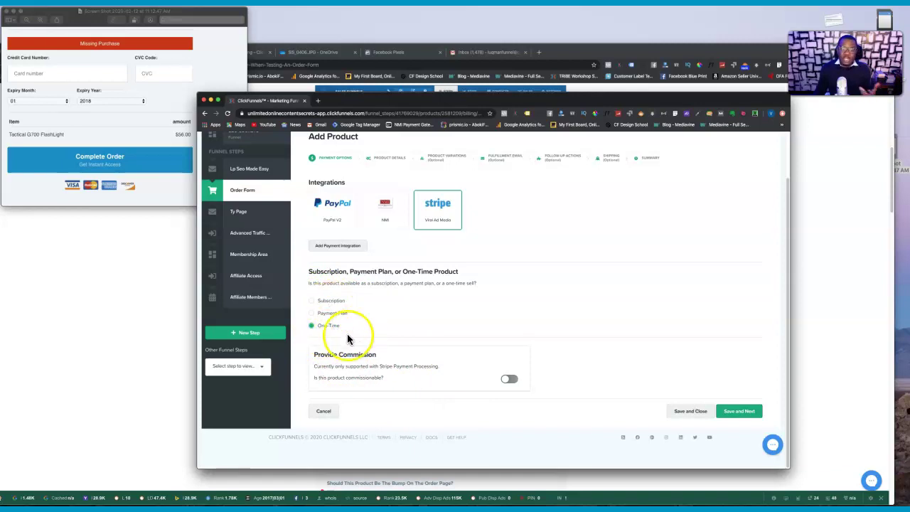
{"action": "left_click", "coordinate": [748, 415]}
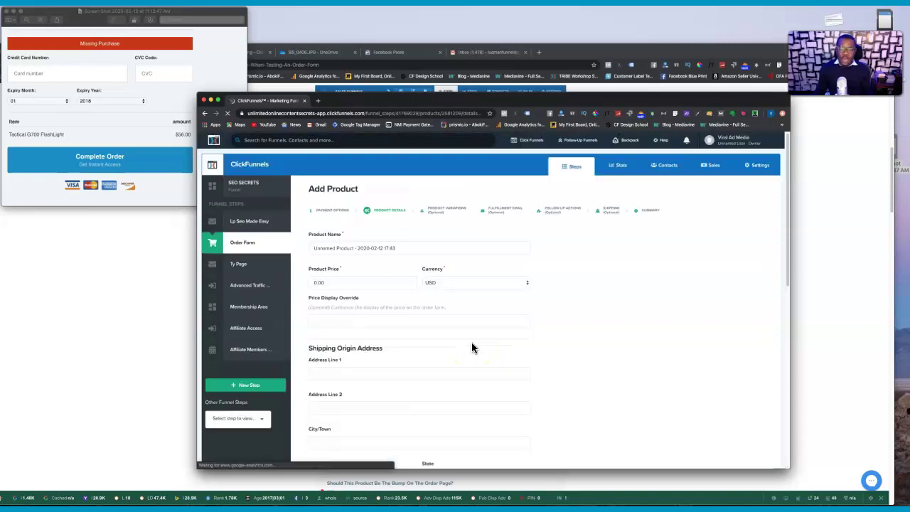
Switch on Bump Product, then scroll the help article to its product-settings example.
{"action": "scroll", "coordinate": [416, 306], "scroll_direction": "down", "scroll_amount": 1}
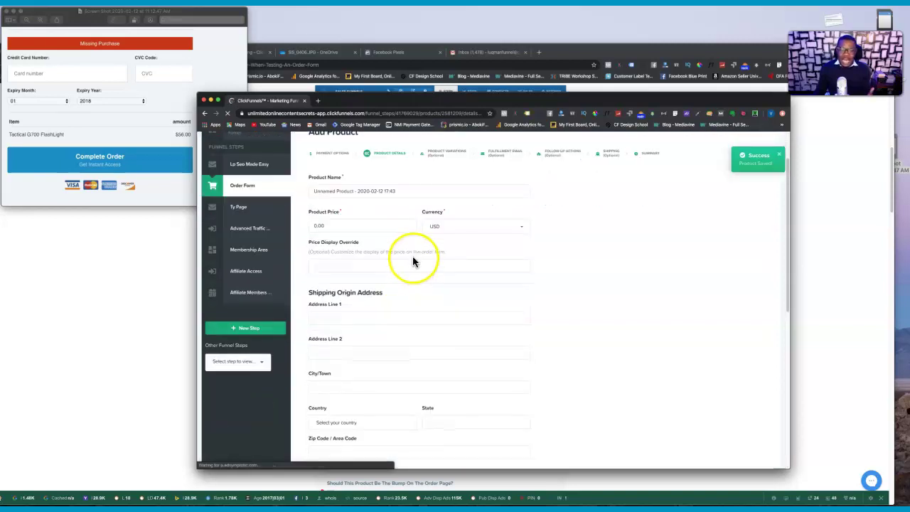
{"action": "scroll", "coordinate": [467, 366], "scroll_direction": "down", "scroll_amount": 3}
{"action": "scroll", "coordinate": [468, 365], "scroll_direction": "down", "scroll_amount": 3}
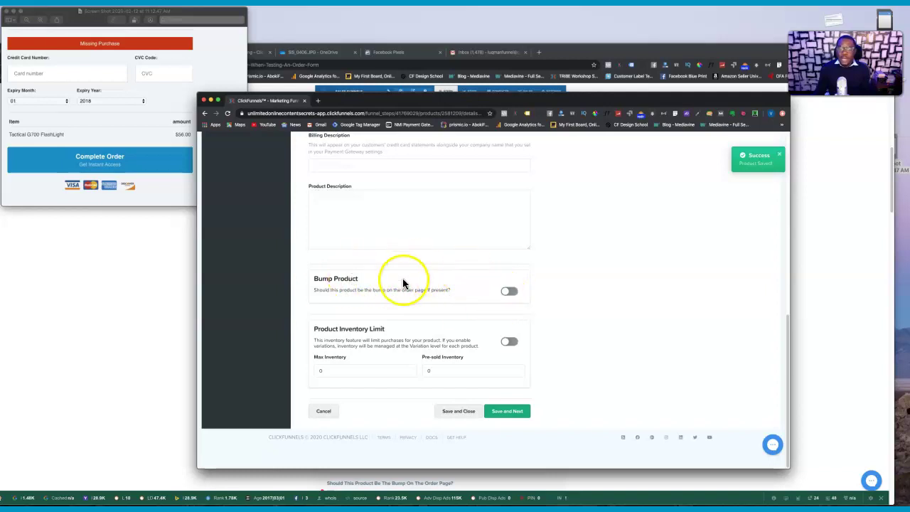
{"action": "left_click", "coordinate": [508, 292]}
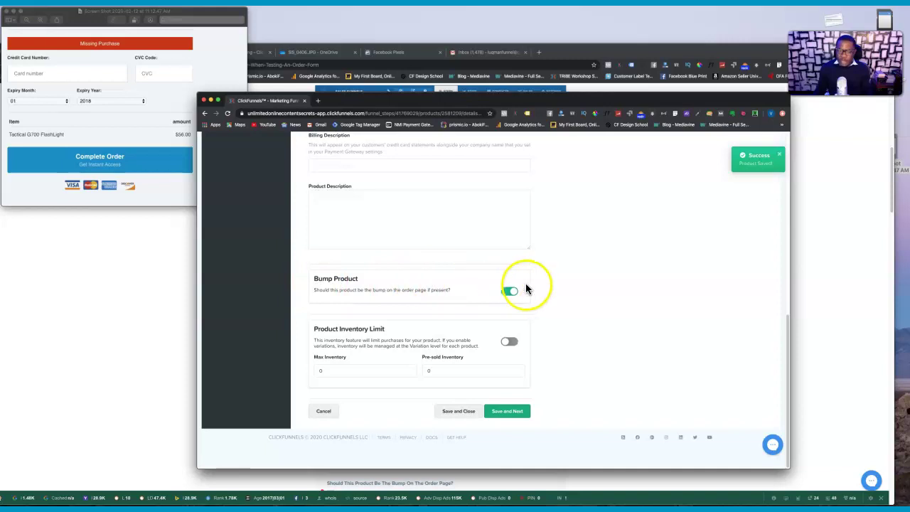
{"action": "left_click", "coordinate": [635, 87]}
{"action": "scroll", "coordinate": [422, 379], "scroll_direction": "down", "scroll_amount": 2}
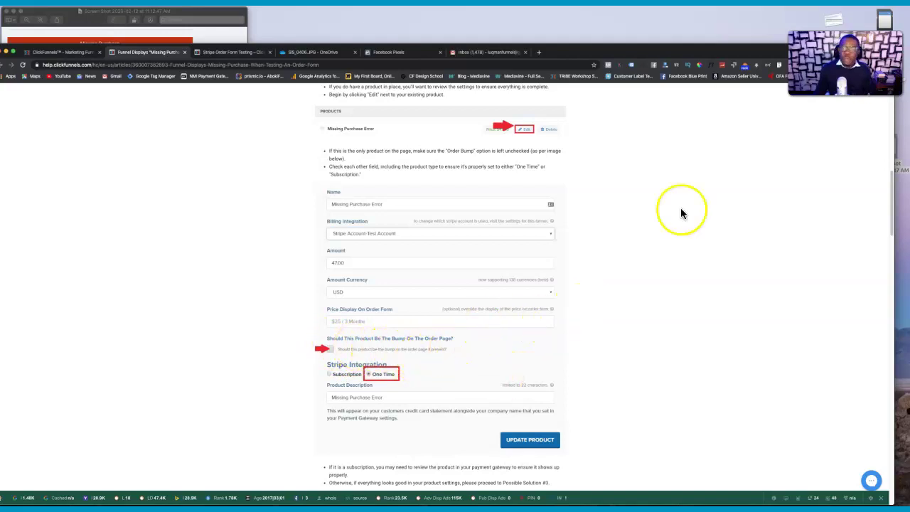
Move the help article aside and bring the product settings page back in front.
{"action": "left_click_drag", "start_coordinate": [649, 43], "coordinate": [649, 122]}
{"action": "left_click", "coordinate": [580, 105]}
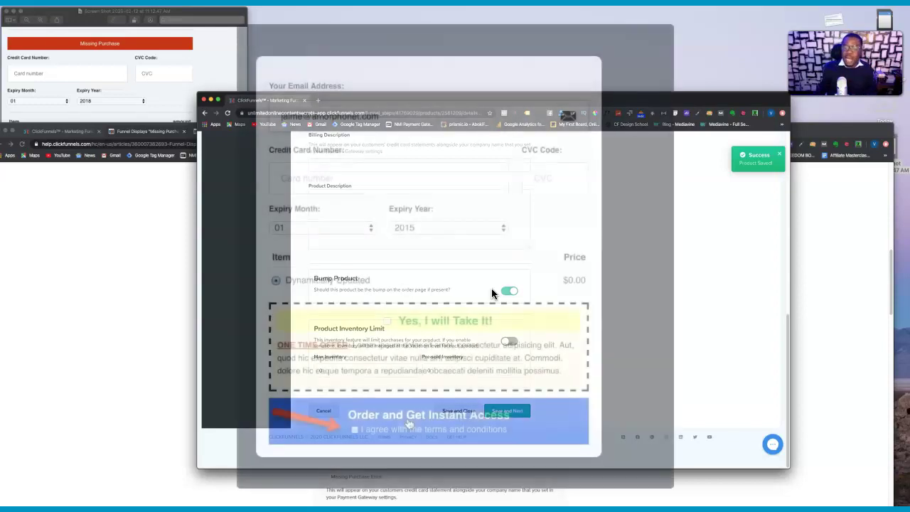
Turn Bump Product back off, save the product, and return to the help article.
{"action": "left_click", "coordinate": [586, 308]}
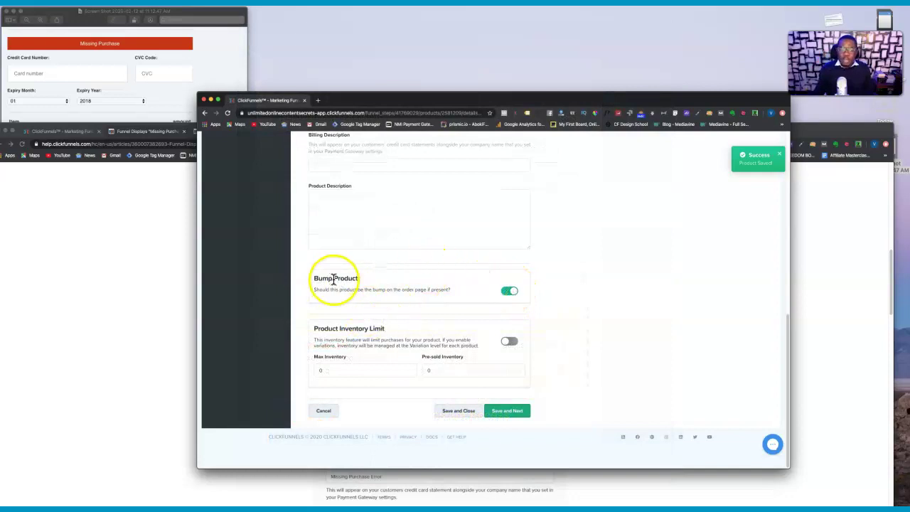
{"action": "left_click", "coordinate": [509, 291]}
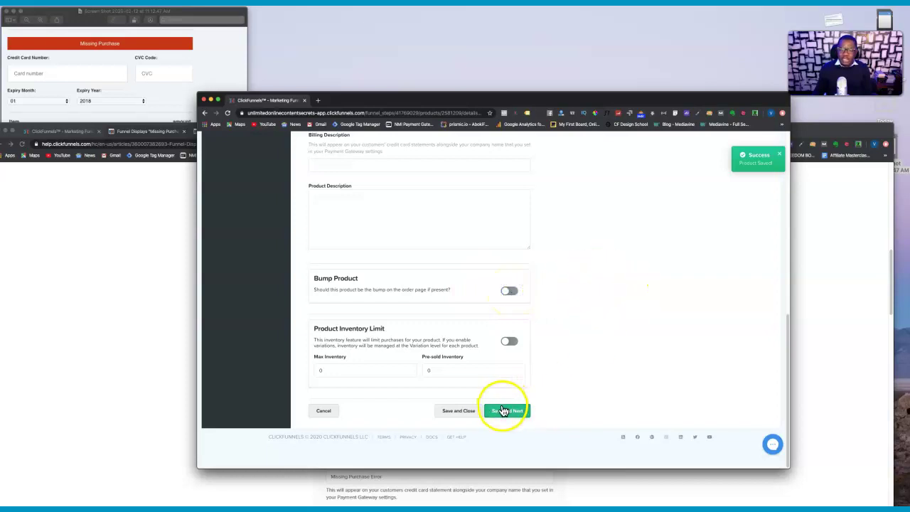
{"action": "left_click", "coordinate": [503, 408]}
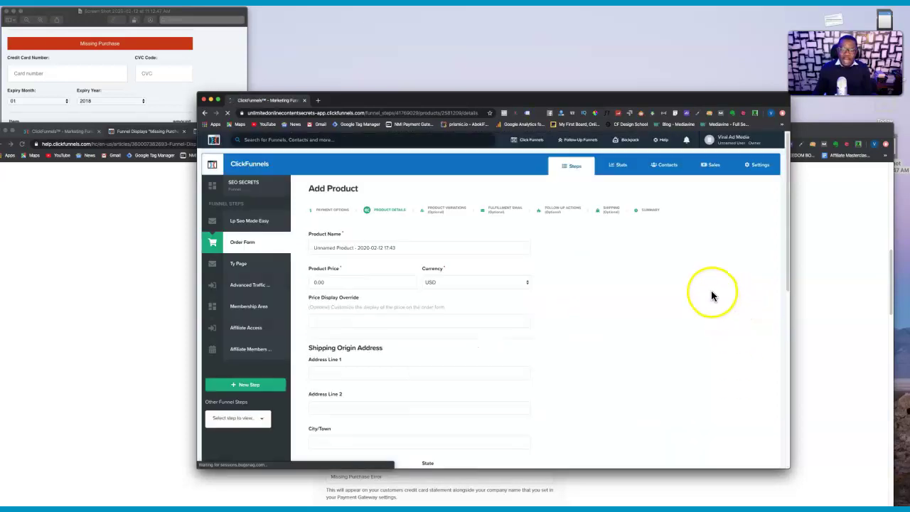
{"action": "left_click", "coordinate": [820, 269]}
Read Possible Solution #3 on the order form's page elements, then return to ClickFunnels.
{"action": "scroll", "coordinate": [467, 331], "scroll_direction": "down", "scroll_amount": 5}
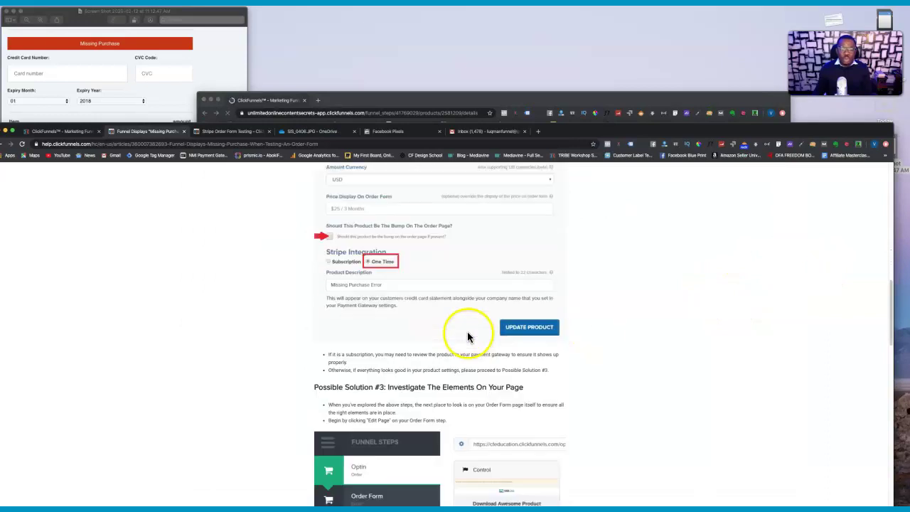
{"action": "scroll", "coordinate": [409, 318], "scroll_direction": "down", "scroll_amount": 6}
{"action": "scroll", "coordinate": [409, 318], "scroll_direction": "up", "scroll_amount": 5}
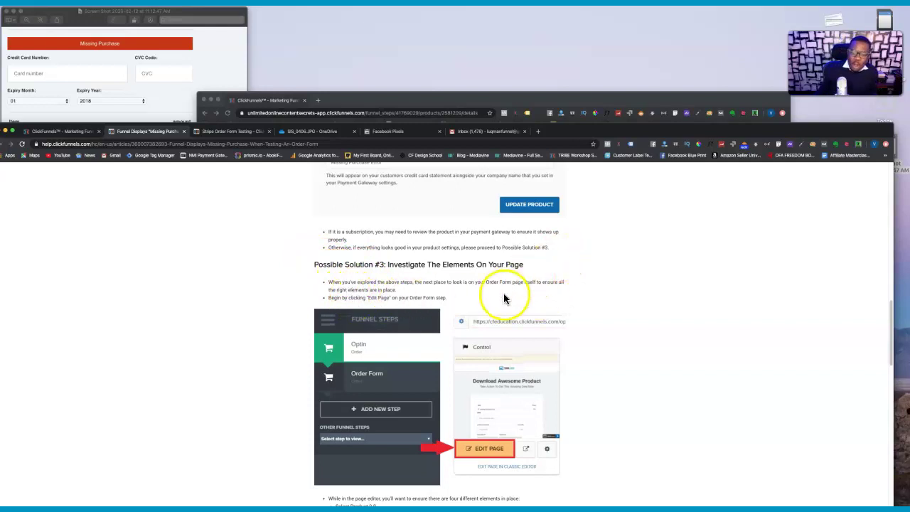
{"action": "left_click", "coordinate": [454, 100]}
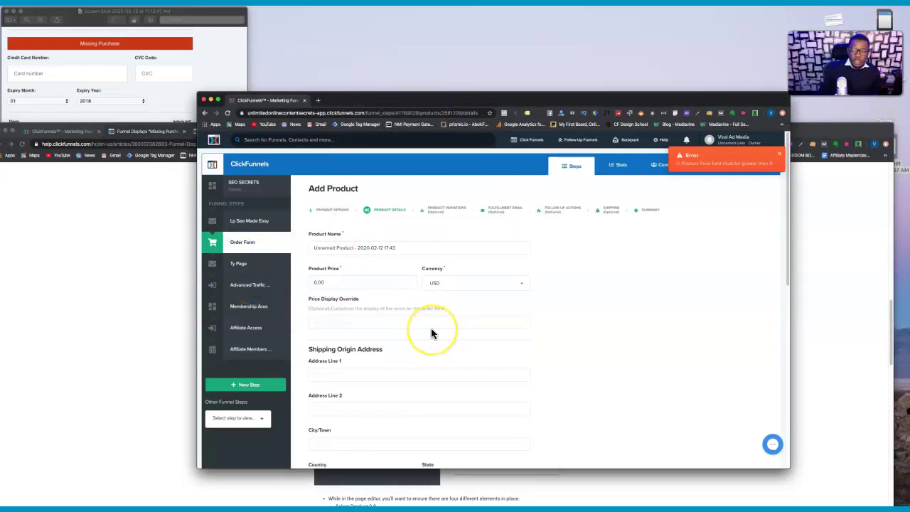
Open the Order Form step's page in the page editor and its Settings menu.
{"action": "left_click", "coordinate": [236, 245]}
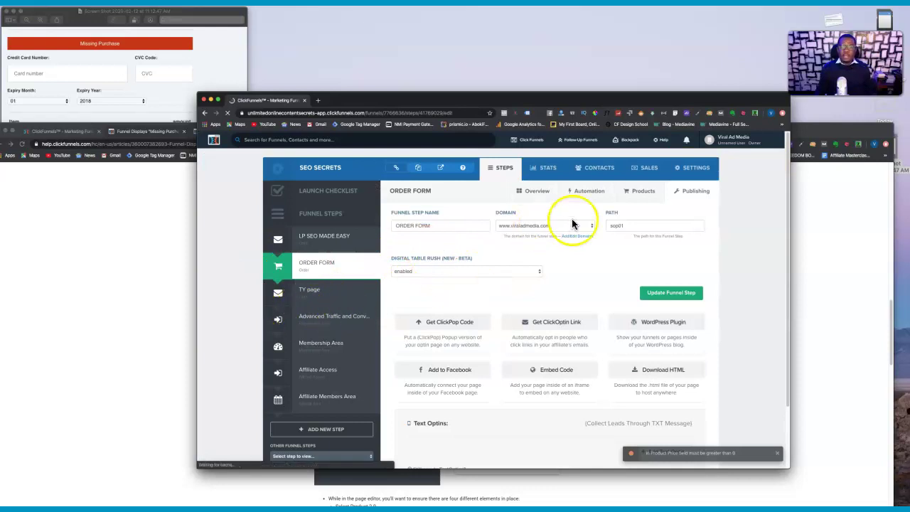
{"action": "left_click", "coordinate": [537, 190]}
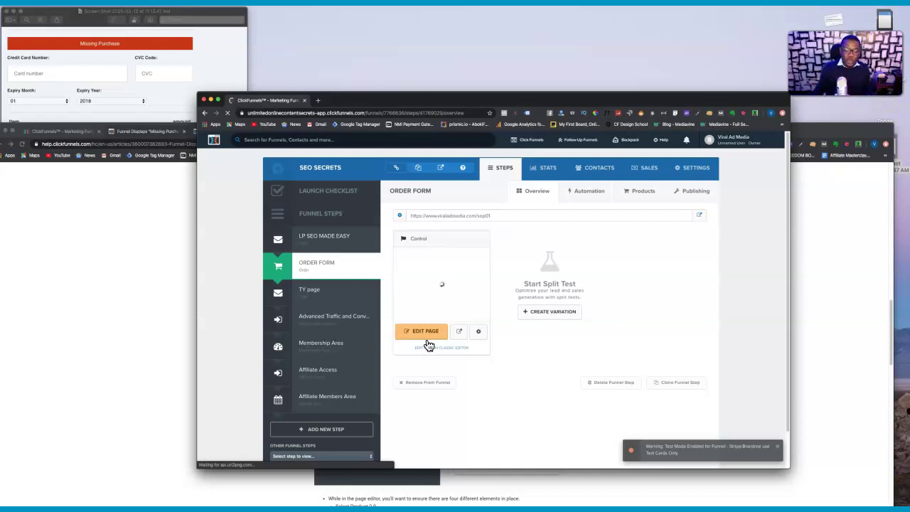
{"action": "left_click", "coordinate": [419, 330]}
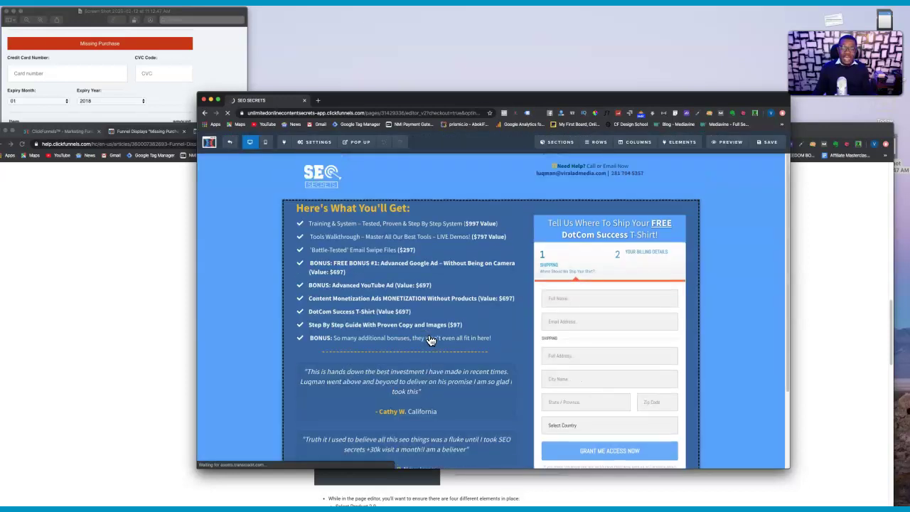
{"action": "left_click", "coordinate": [317, 143]}
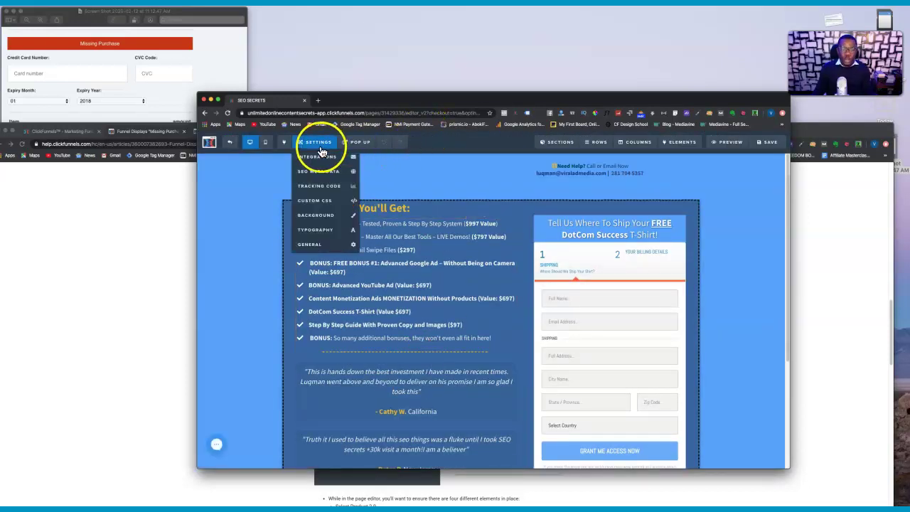
Inspect the order form's Footer Code tracking script, close it, and save the page.
{"action": "left_click", "coordinate": [318, 188]}
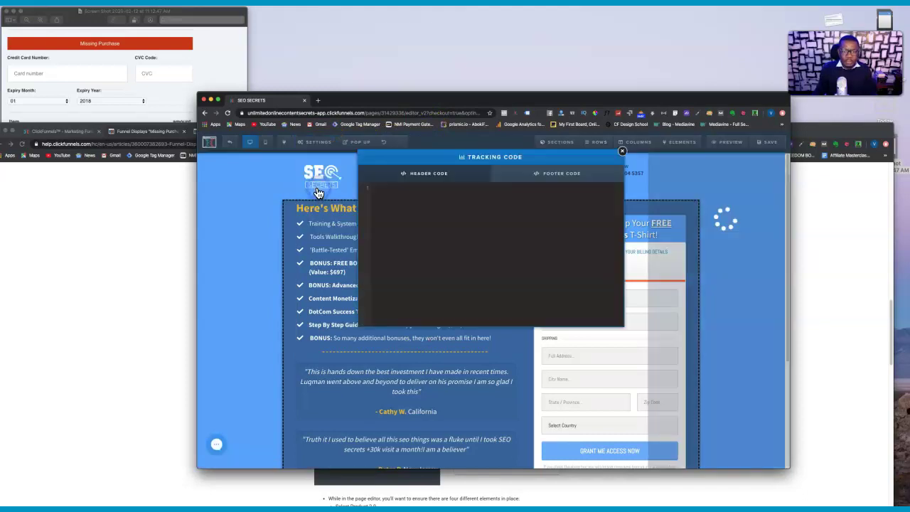
{"action": "left_click", "coordinate": [557, 175]}
{"action": "left_click", "coordinate": [434, 270]}
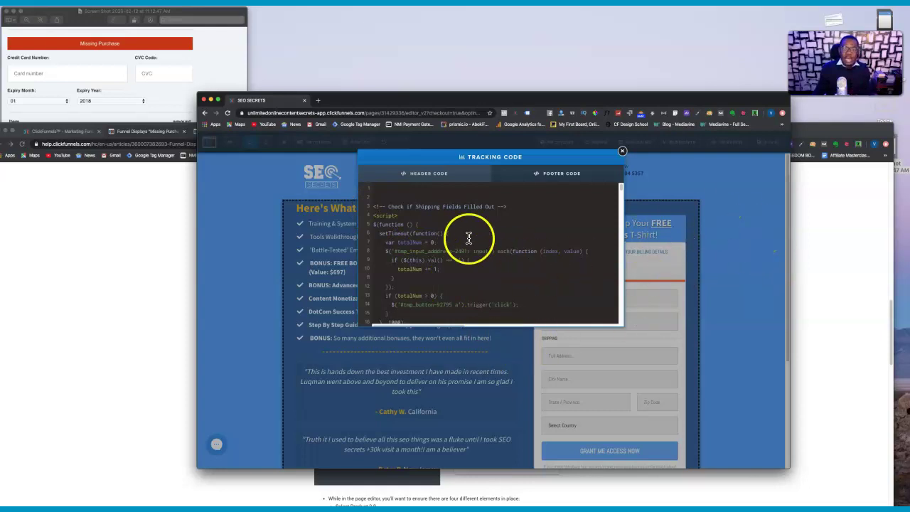
{"action": "scroll", "coordinate": [433, 249], "scroll_direction": "down", "scroll_amount": 1}
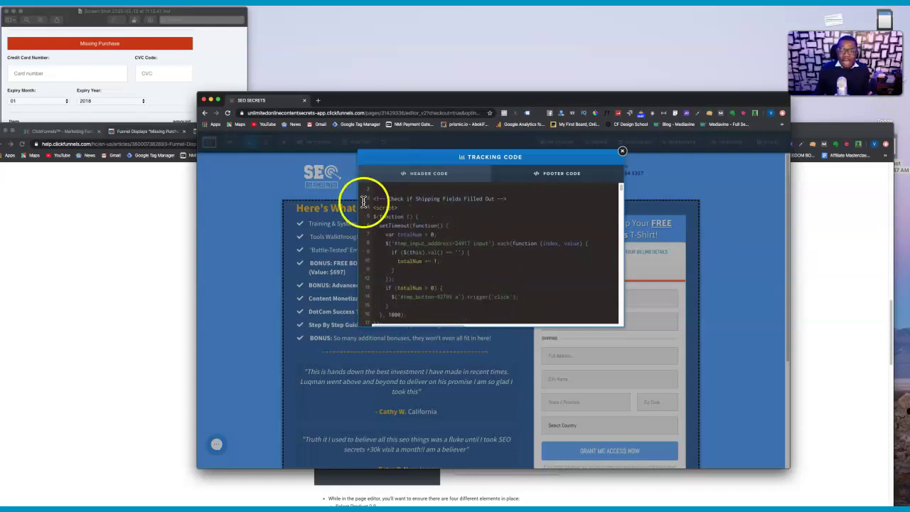
{"action": "left_click_drag", "start_coordinate": [210, 13], "coordinate": [182, 16]}
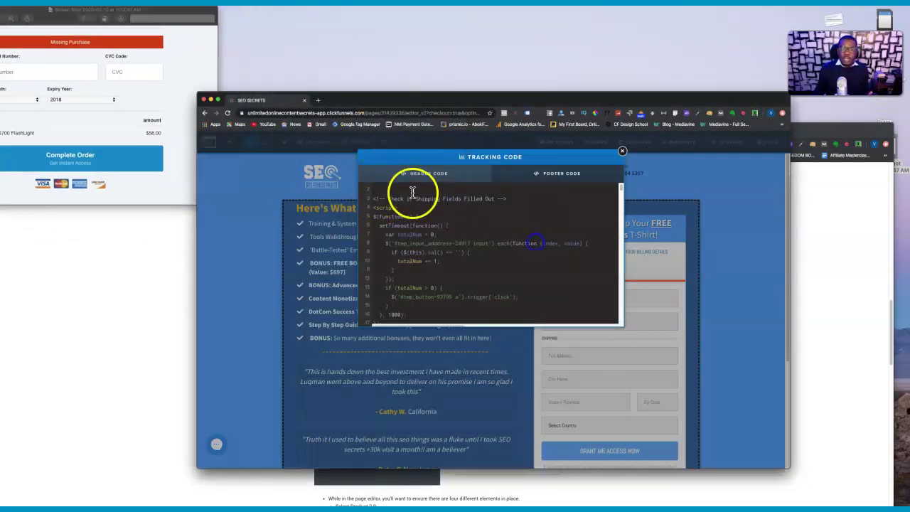
{"action": "left_click_drag", "start_coordinate": [377, 189], "coordinate": [564, 327]}
{"action": "left_click", "coordinate": [743, 175]}
{"action": "left_click", "coordinate": [770, 145]}
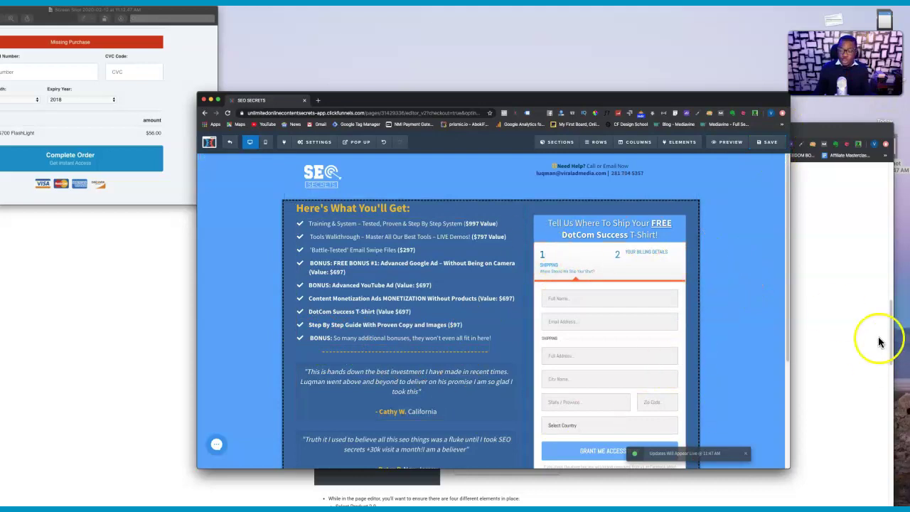
Glance at the help article, then exit the page editor to the SEO SECRETS Order Form overview.
{"action": "left_click", "coordinate": [850, 341]}
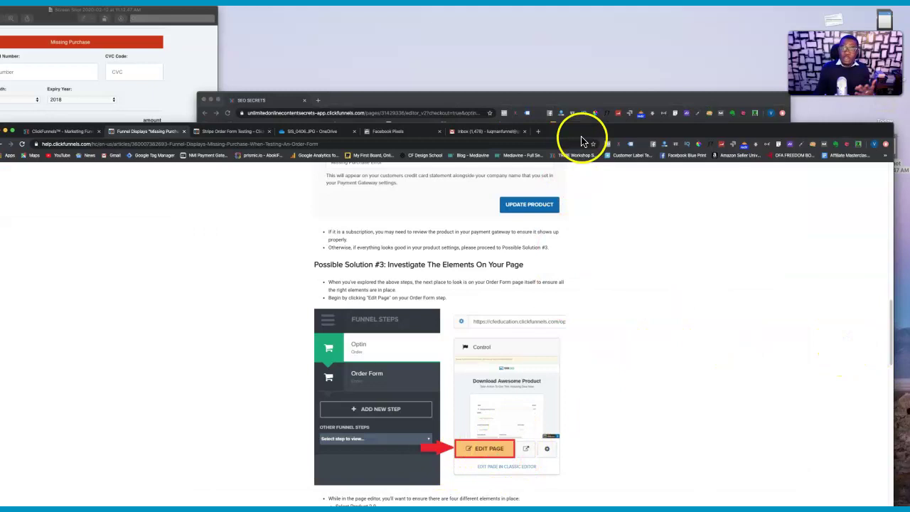
{"action": "left_click", "coordinate": [540, 110]}
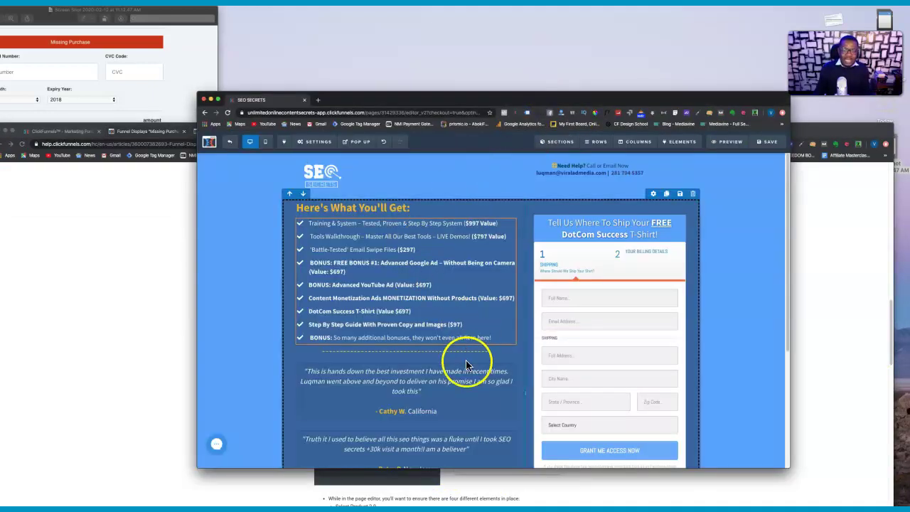
{"action": "scroll", "coordinate": [468, 368], "scroll_direction": "down", "scroll_amount": 1}
{"action": "scroll", "coordinate": [471, 368], "scroll_direction": "down", "scroll_amount": 5}
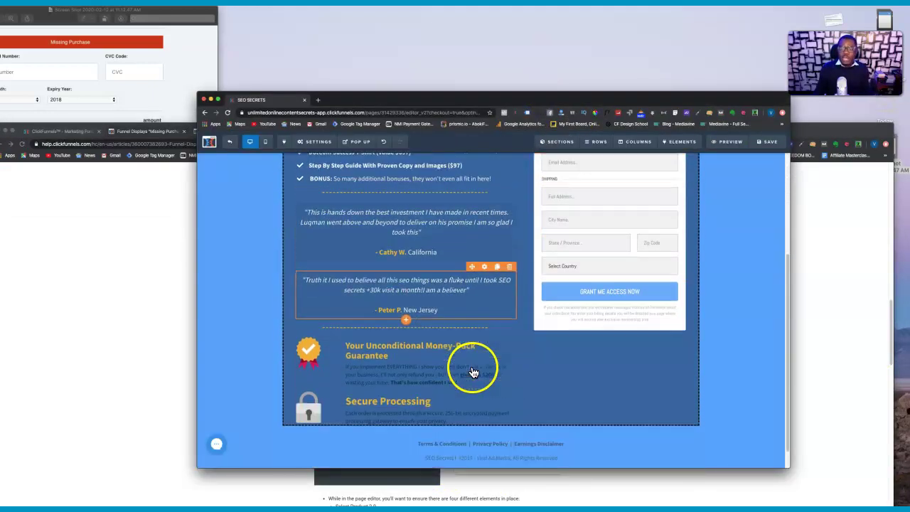
{"action": "scroll", "coordinate": [474, 379], "scroll_direction": "up", "scroll_amount": 3}
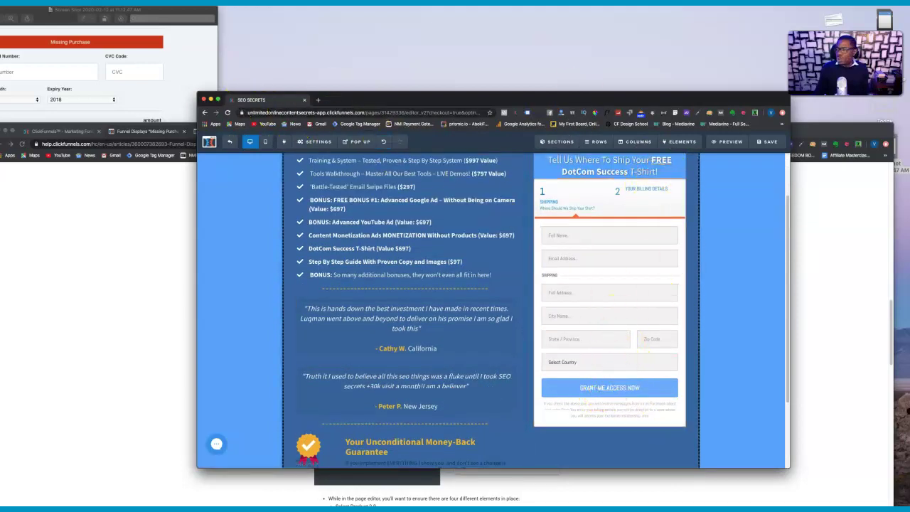
{"action": "key", "text": "super+Tab"}
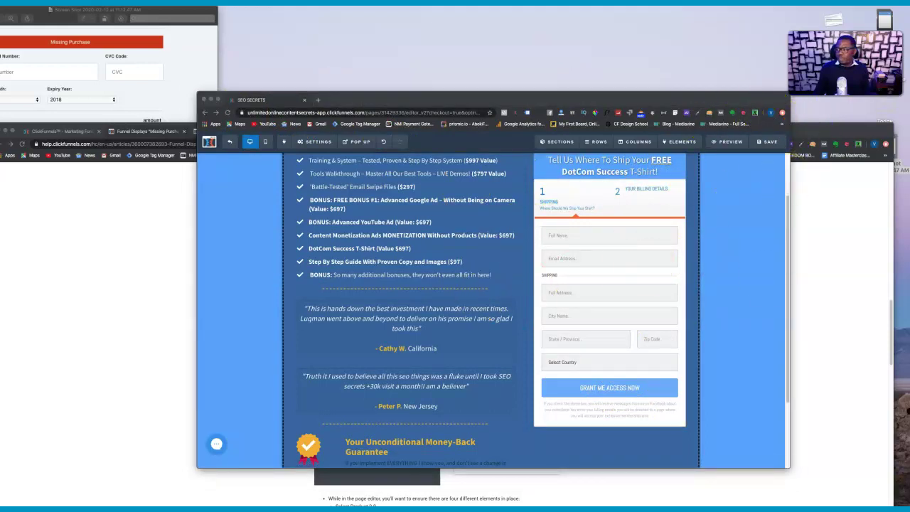
{"action": "scroll", "coordinate": [510, 248], "scroll_direction": "down", "scroll_amount": 1}
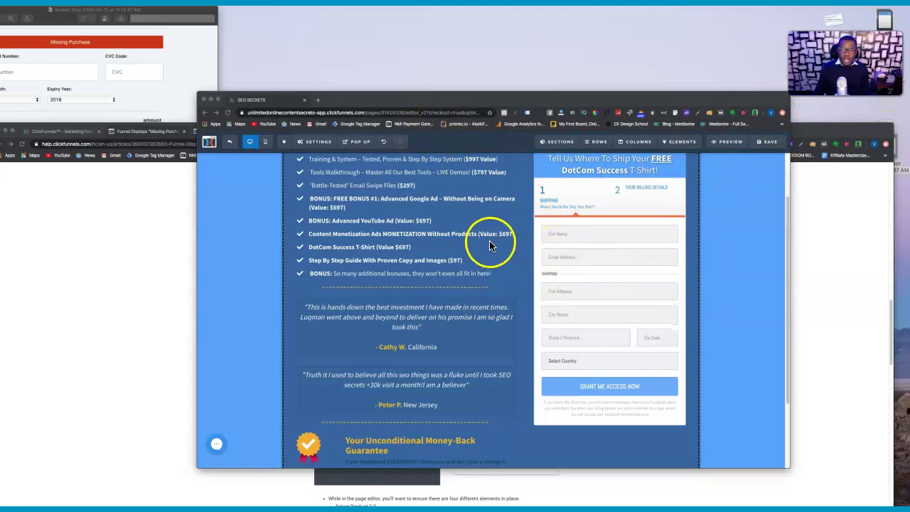
{"action": "left_click", "coordinate": [228, 144]}
{"action": "left_click", "coordinate": [231, 146]}
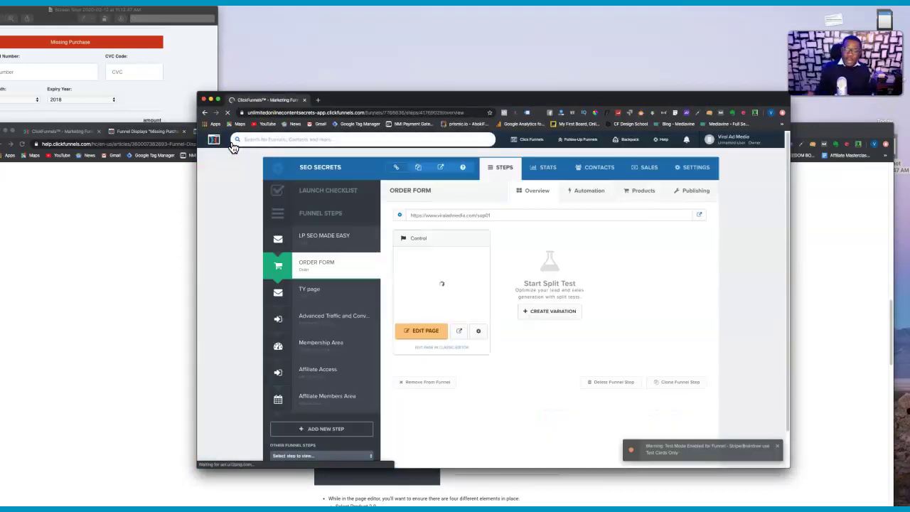
Open the Funnels list from the Click Funnels menu, then bring the missing-purchases help article forward.
{"action": "mouse_move", "coordinate": [527, 139]}
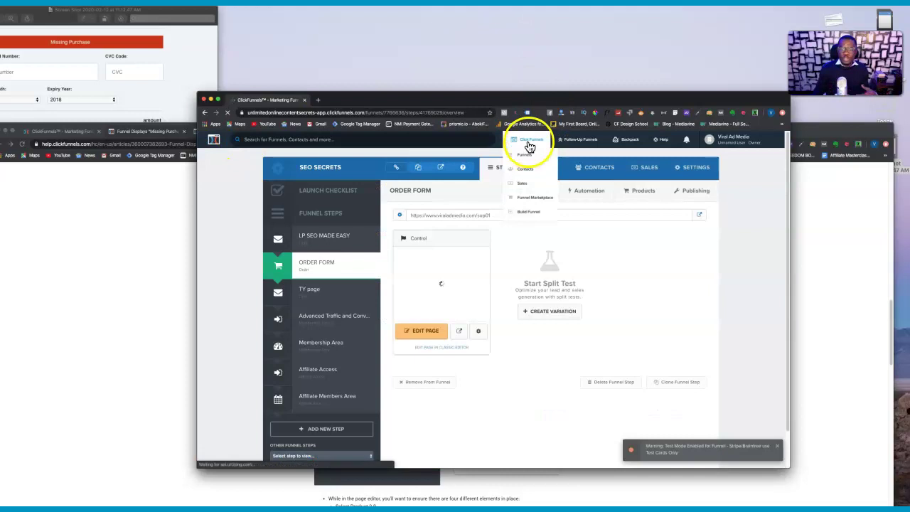
{"action": "left_click", "coordinate": [524, 158]}
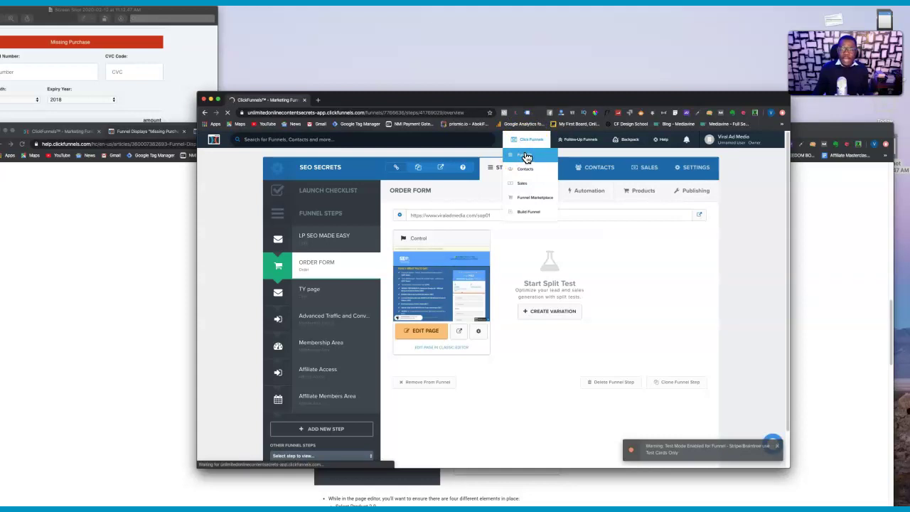
{"action": "left_click", "coordinate": [823, 182]}
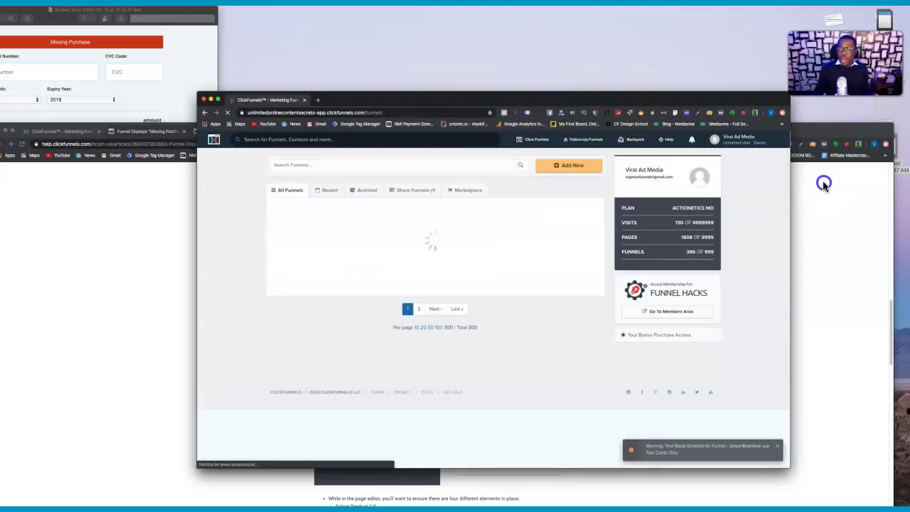
{"action": "scroll", "coordinate": [465, 291], "scroll_direction": "down", "scroll_amount": 5}
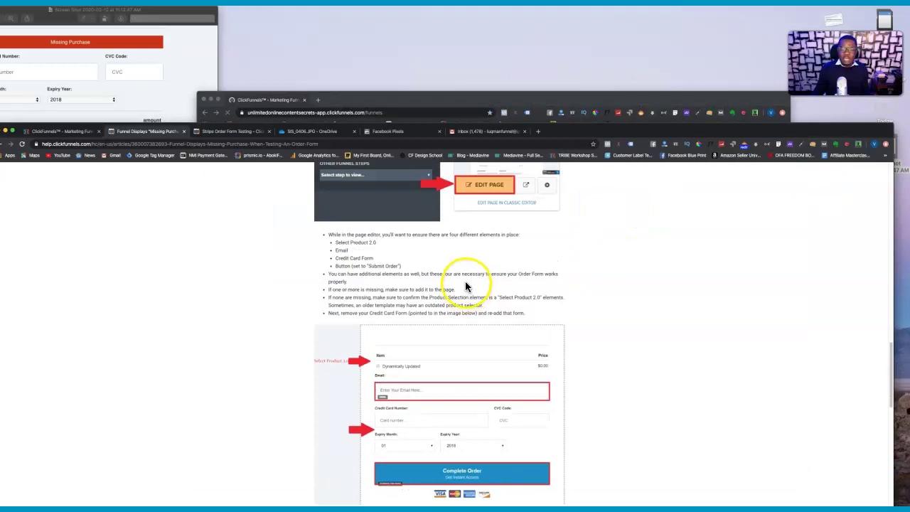
Read the help article's four required order-form elements, then return to the Funnels dashboard.
{"action": "scroll", "coordinate": [441, 296], "scroll_direction": "down", "scroll_amount": 3}
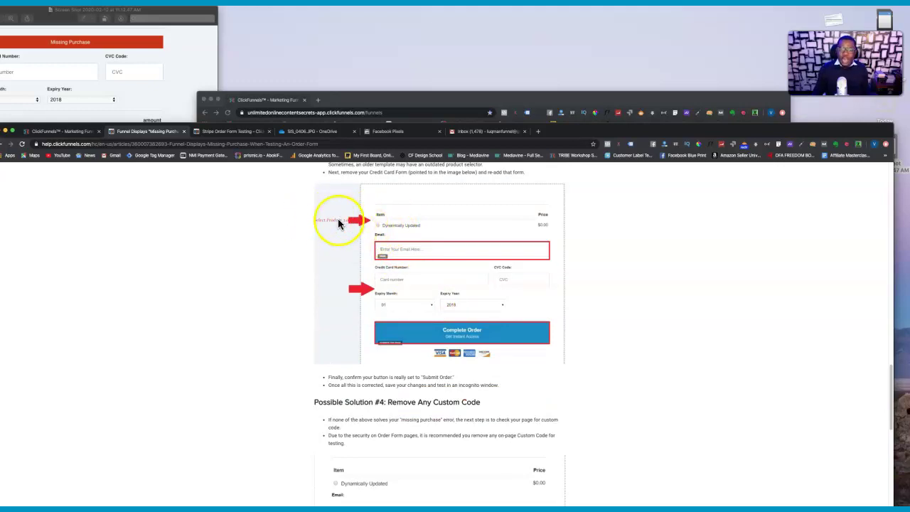
{"action": "left_click", "coordinate": [447, 97]}
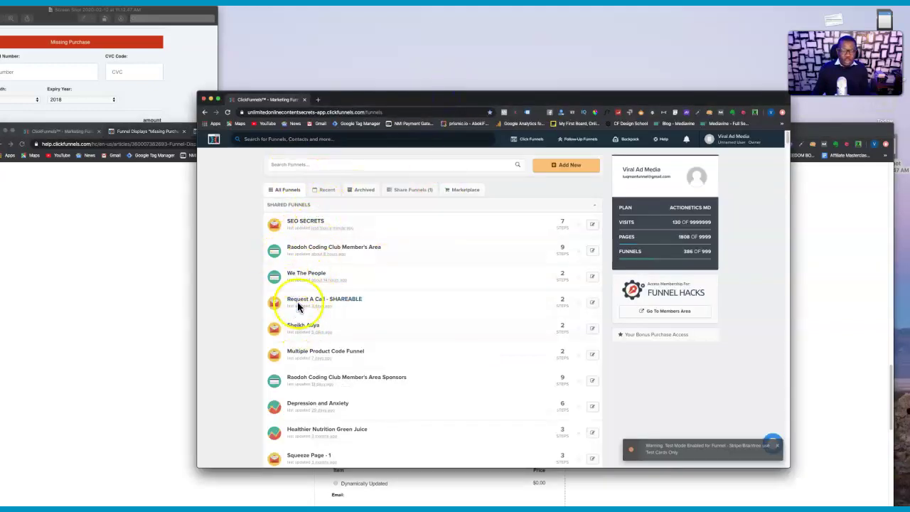
Open the Flash Light funnel's Order Form 83893533 step in the page editor.
{"action": "left_click", "coordinate": [399, 269]}
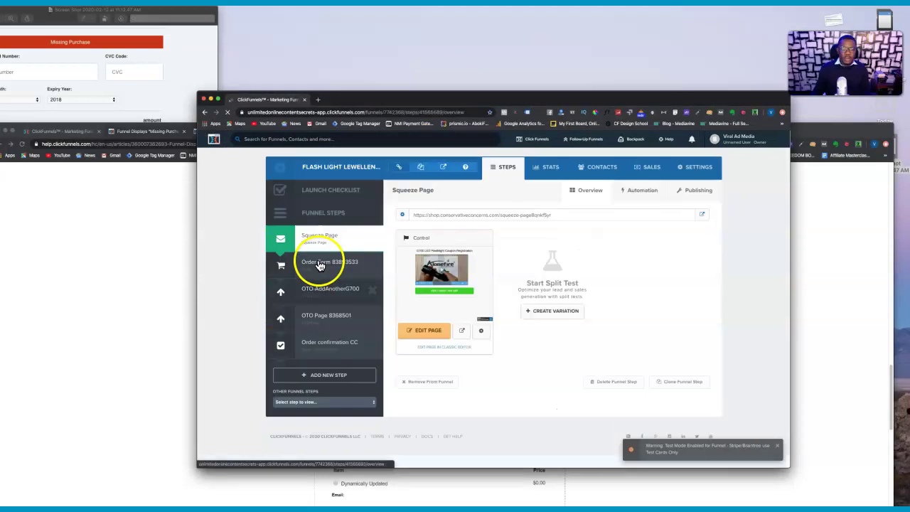
{"action": "left_click", "coordinate": [319, 264]}
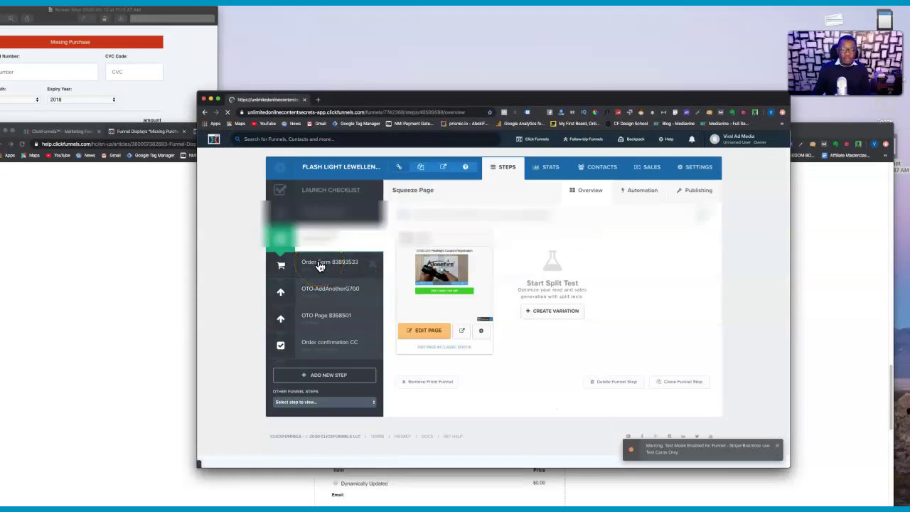
{"action": "left_click", "coordinate": [431, 336]}
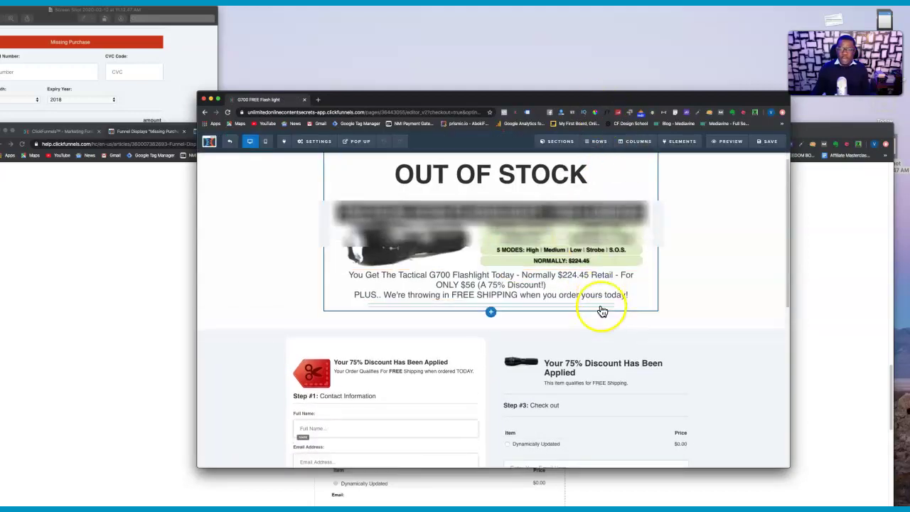
{"action": "scroll", "coordinate": [601, 310], "scroll_direction": "down", "scroll_amount": 7}
{"action": "scroll", "coordinate": [601, 308], "scroll_direction": "up", "scroll_amount": 5}
{"action": "scroll", "coordinate": [597, 299], "scroll_direction": "down", "scroll_amount": 1}
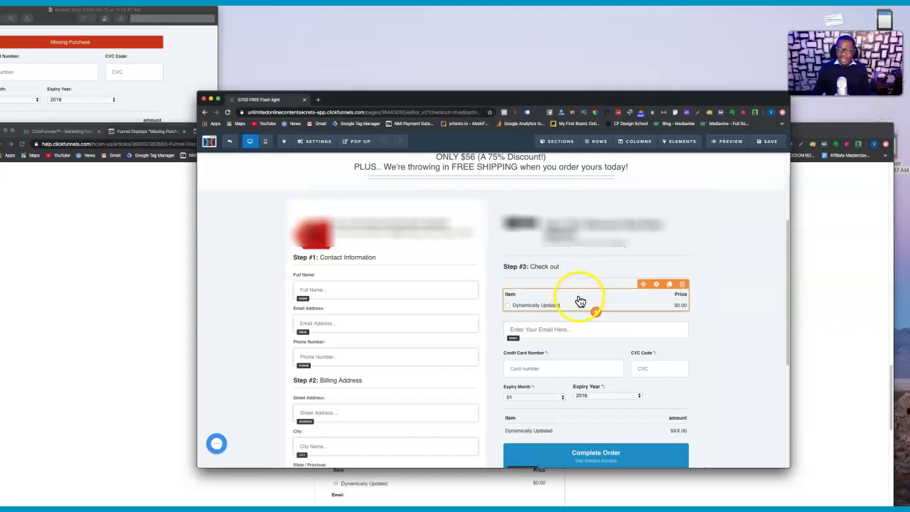
{"action": "left_click", "coordinate": [847, 266]}
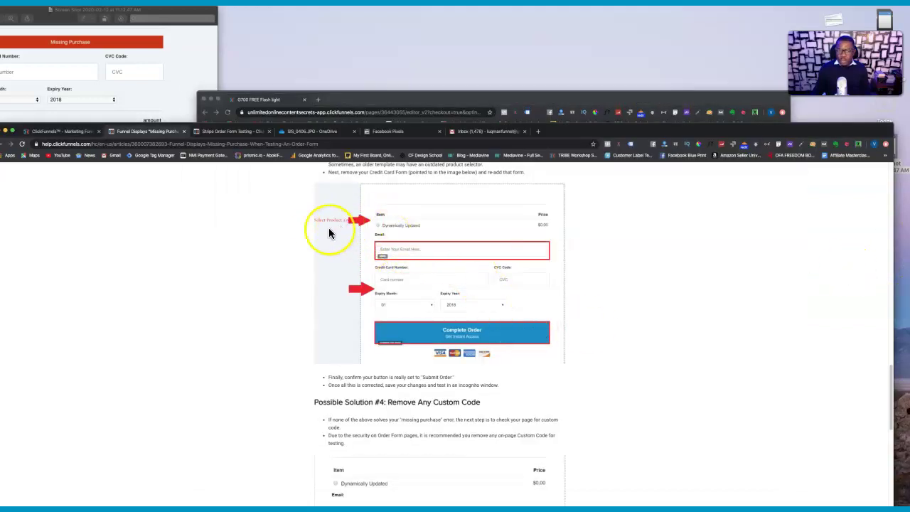
{"action": "left_click", "coordinate": [572, 103]}
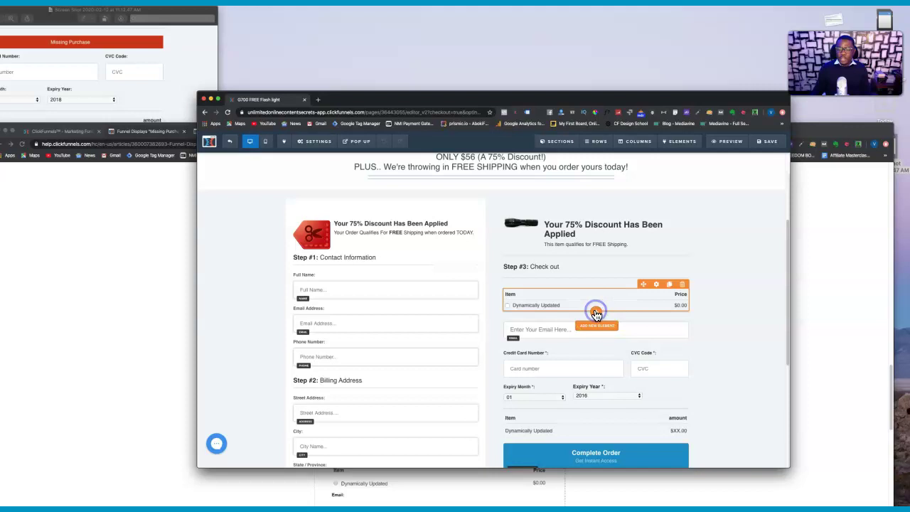
Add an Order Select product row to the checkout column and start deleting the duplicate row.
{"action": "left_click", "coordinate": [596, 325]}
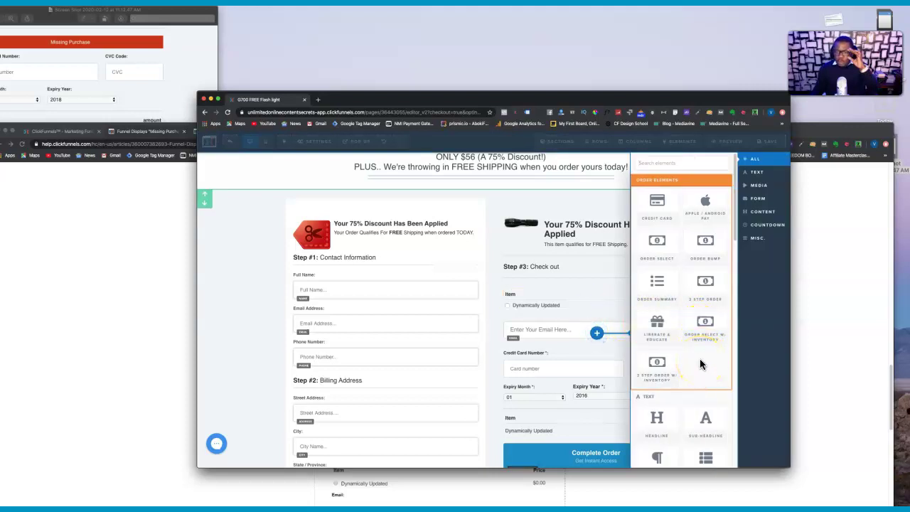
{"action": "left_click", "coordinate": [655, 250]}
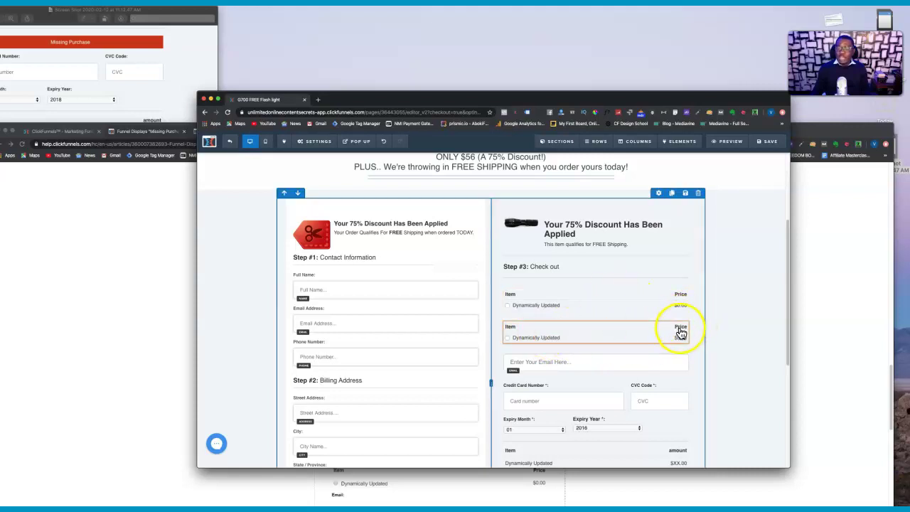
{"action": "left_click", "coordinate": [680, 320]}
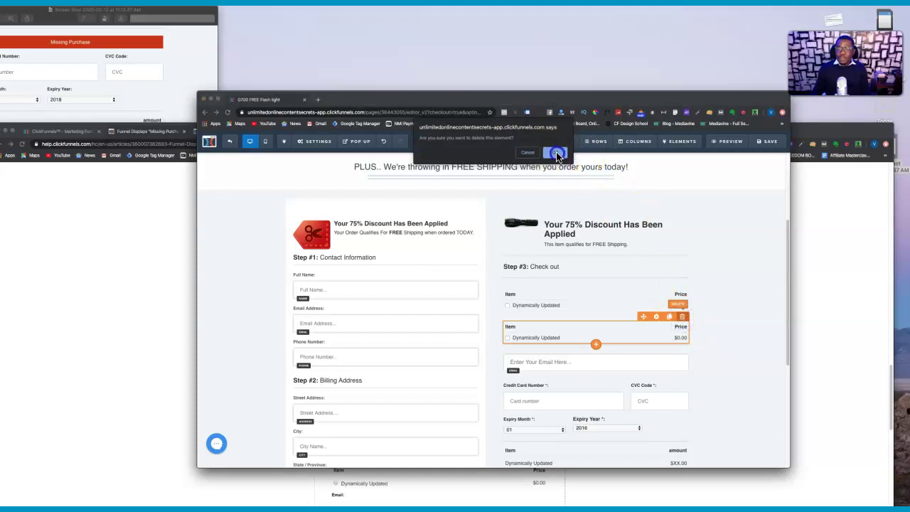
Remove the duplicate product row and place a new Input element below the email field.
{"action": "left_click", "coordinate": [550, 152]}
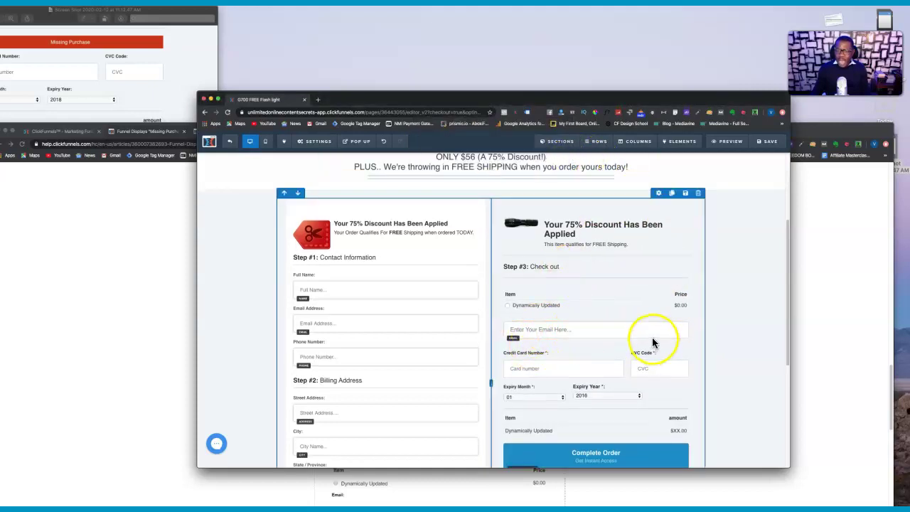
{"action": "left_click", "coordinate": [595, 344]}
{"action": "scroll", "coordinate": [660, 359], "scroll_direction": "down", "scroll_amount": 3}
{"action": "scroll", "coordinate": [660, 359], "scroll_direction": "down", "scroll_amount": 1}
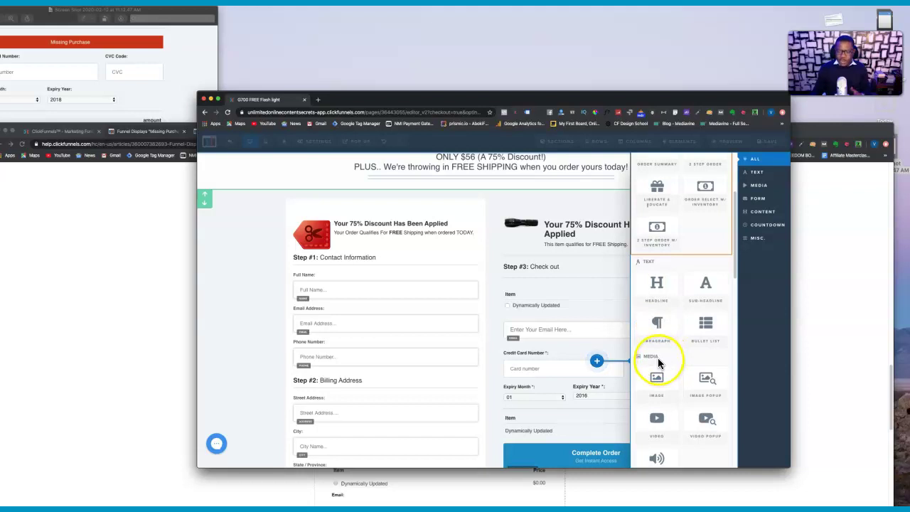
{"action": "scroll", "coordinate": [658, 361], "scroll_direction": "down", "scroll_amount": 5}
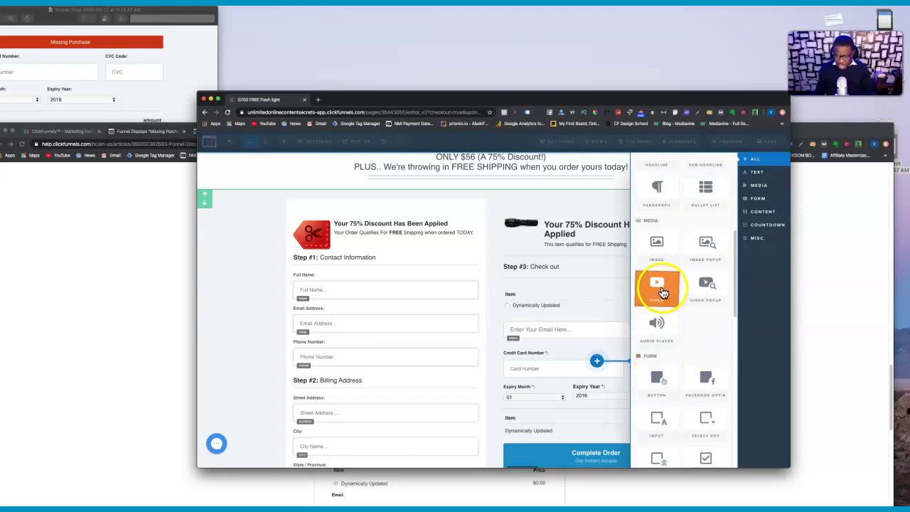
{"action": "left_click_drag", "start_coordinate": [654, 422], "coordinate": [566, 349]}
Set the new input's type to Email Address and delete the extra email field.
{"action": "left_click", "coordinate": [567, 355]}
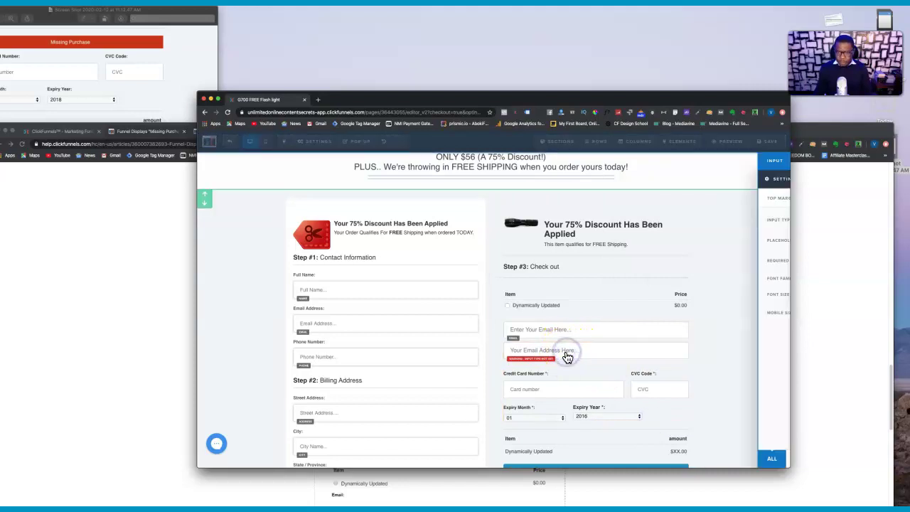
{"action": "left_click", "coordinate": [737, 226]}
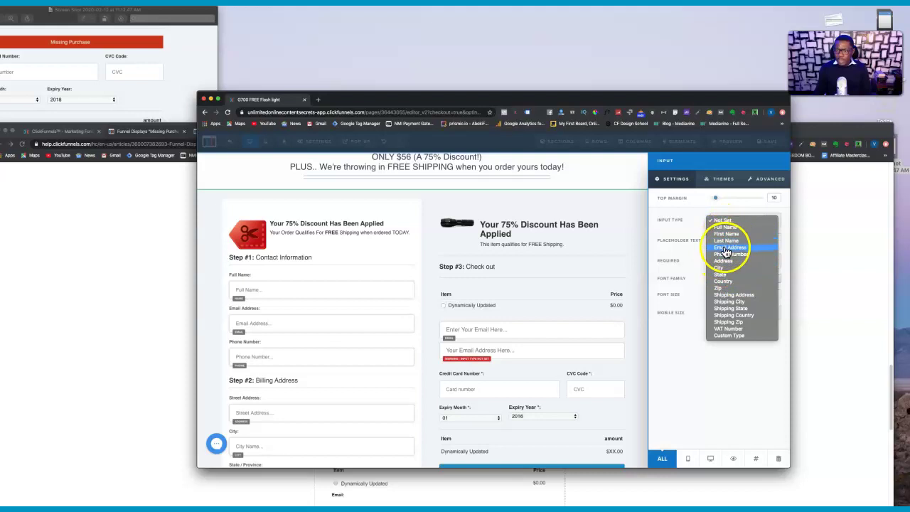
{"action": "left_click", "coordinate": [728, 248]}
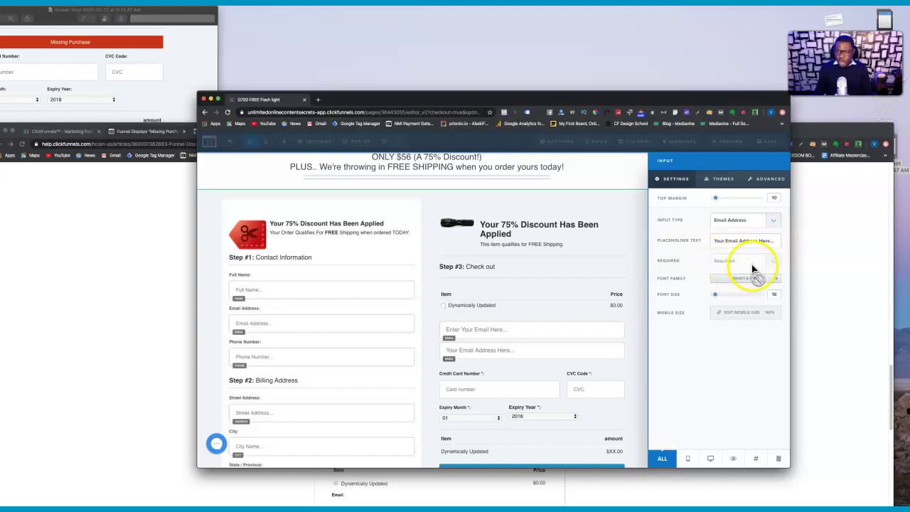
{"action": "left_click", "coordinate": [585, 291]}
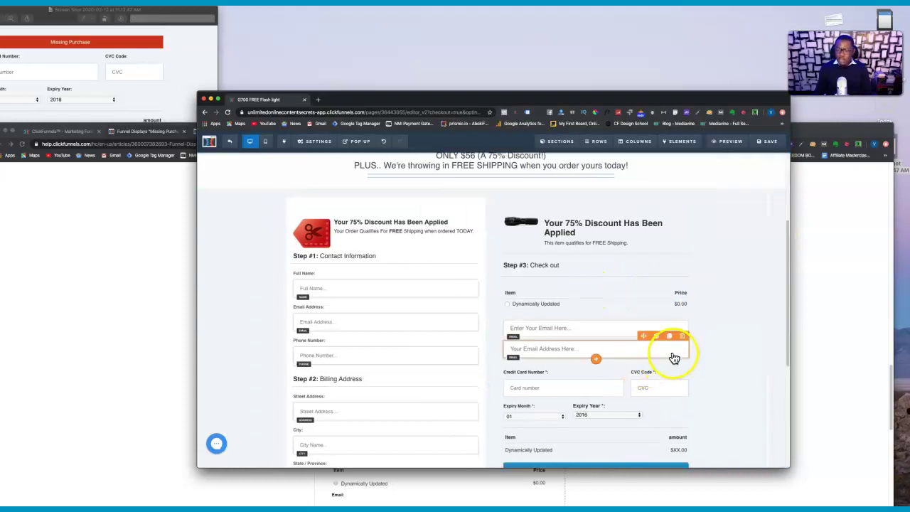
{"action": "left_click", "coordinate": [681, 336]}
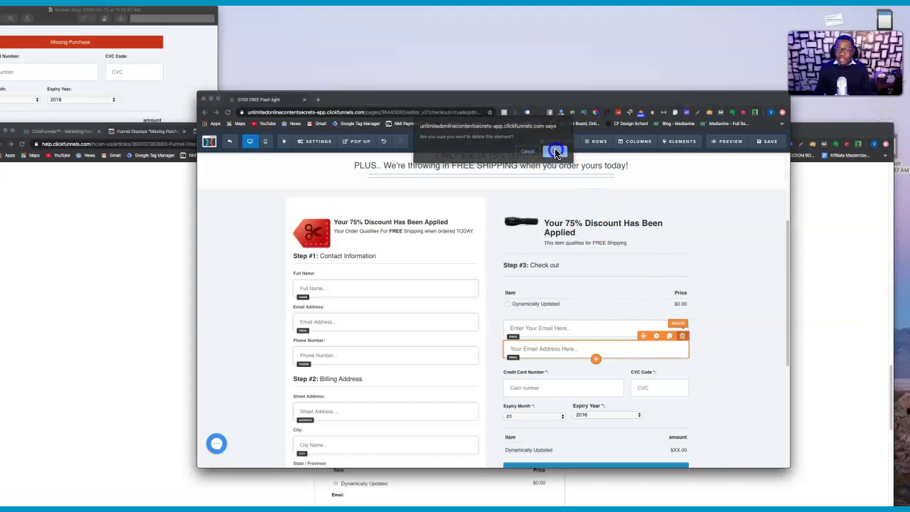
{"action": "left_click", "coordinate": [556, 152]}
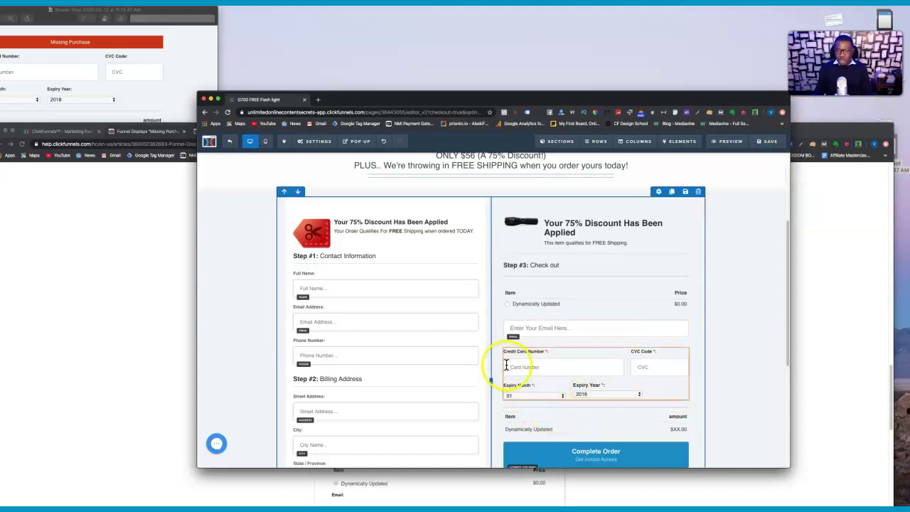
Add a Credit Card block below the expiry fields, delete the duplicate card, save, and exit.
{"action": "scroll", "coordinate": [558, 375], "scroll_direction": "up", "scroll_amount": 5}
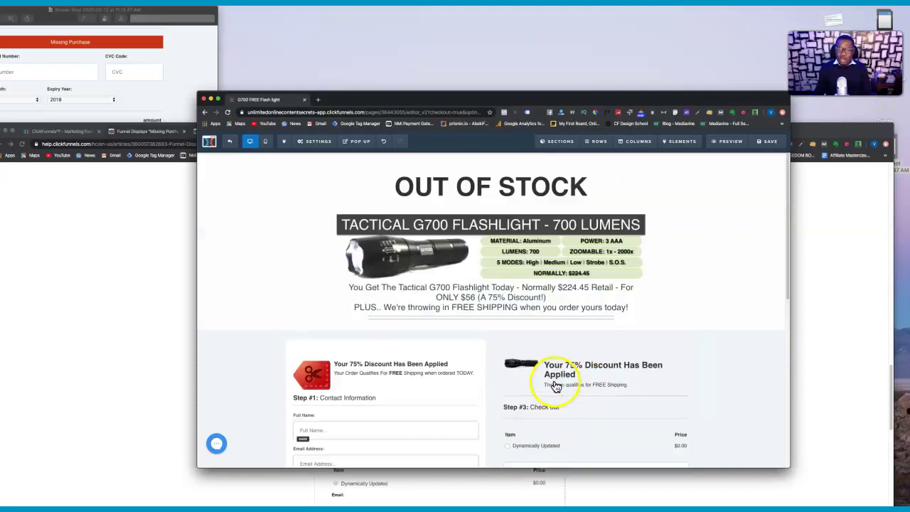
{"action": "scroll", "coordinate": [523, 335], "scroll_direction": "down", "scroll_amount": 8}
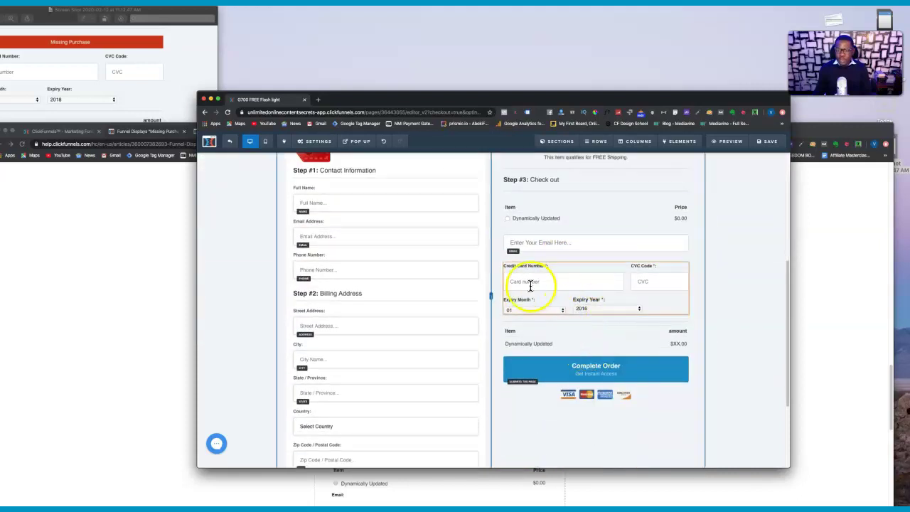
{"action": "left_click", "coordinate": [595, 319]}
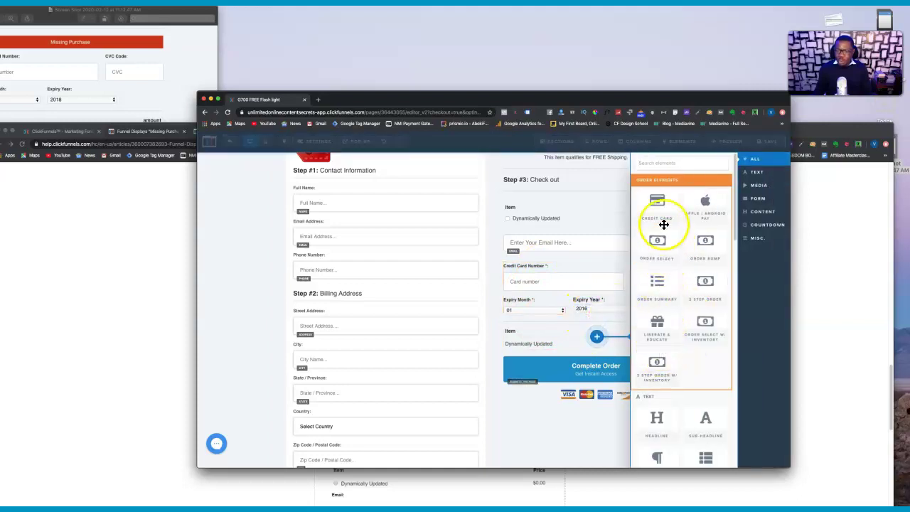
{"action": "left_click_drag", "start_coordinate": [658, 212], "coordinate": [580, 378]}
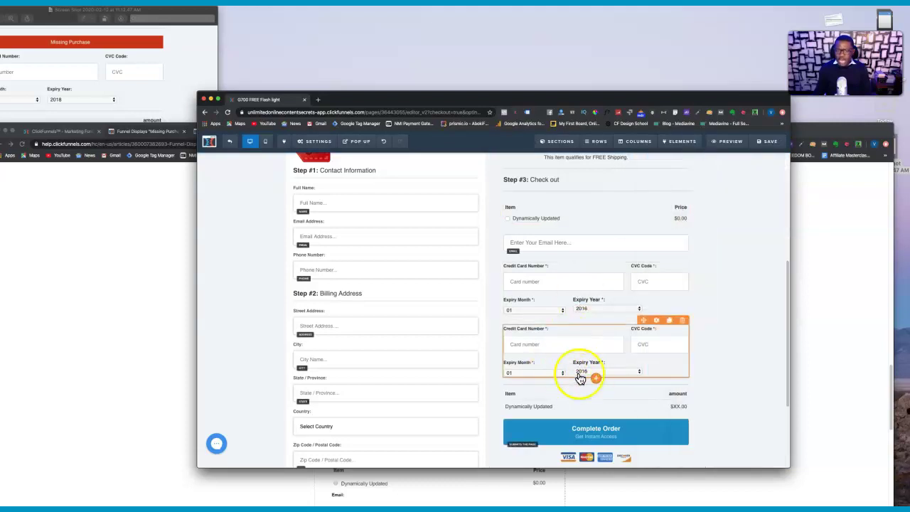
{"action": "left_click", "coordinate": [682, 320]}
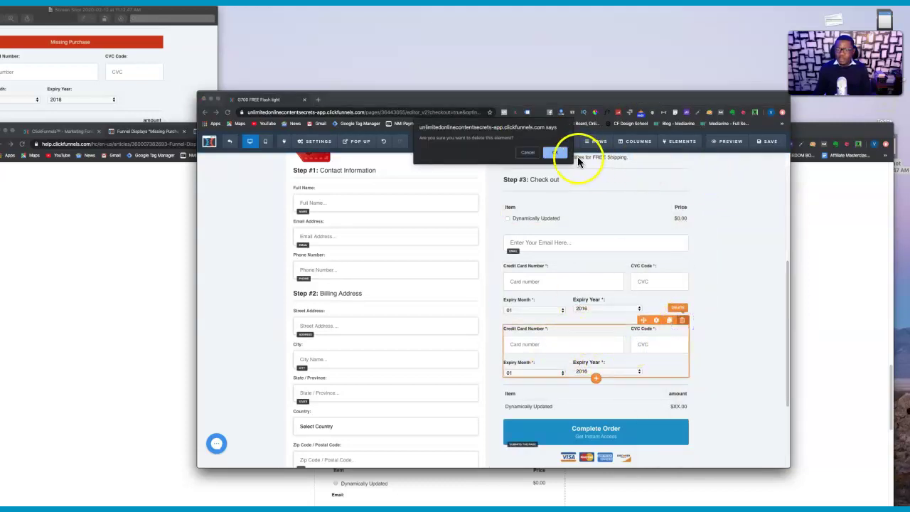
{"action": "left_click", "coordinate": [555, 153]}
{"action": "left_click", "coordinate": [766, 140]}
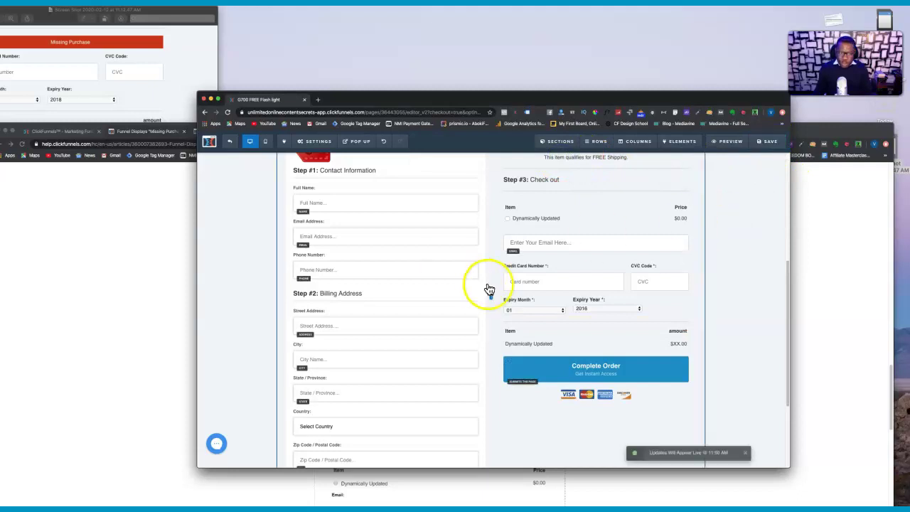
{"action": "left_click", "coordinate": [224, 145]}
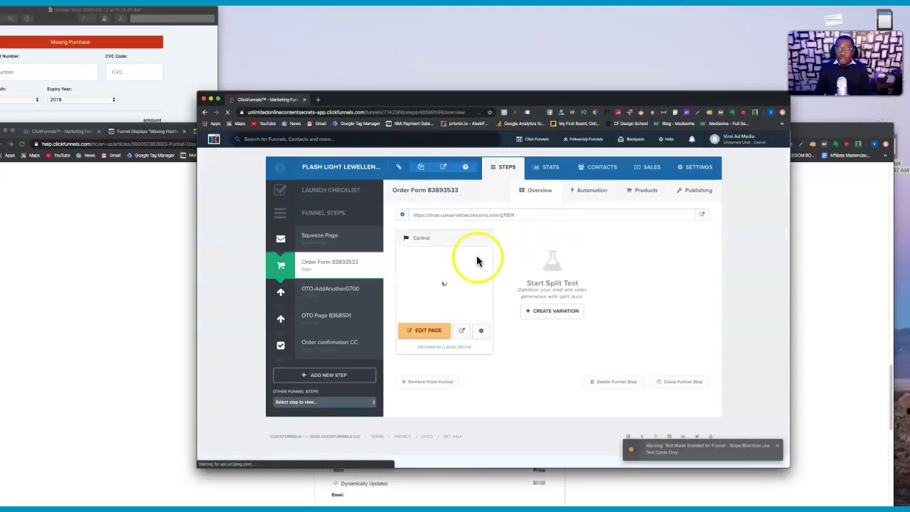
Open the Flash Light funnel's Edit Settings page.
{"action": "left_click", "coordinate": [681, 173]}
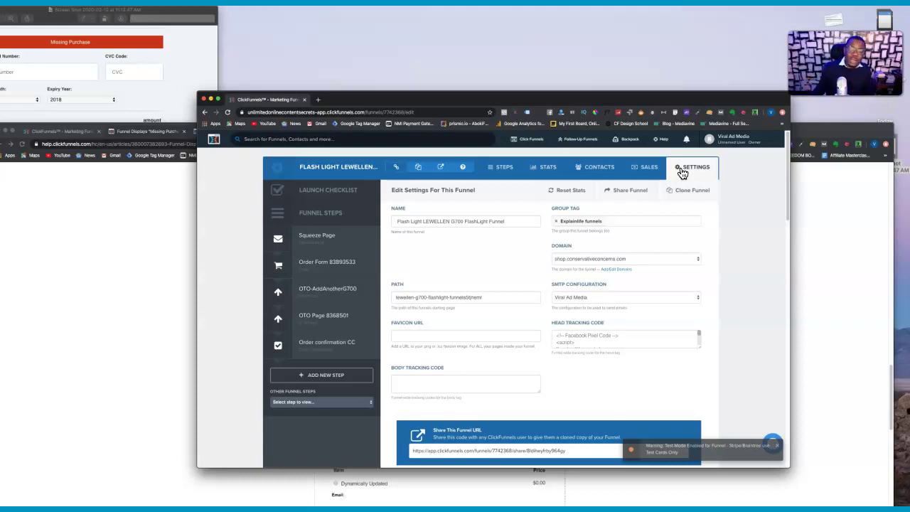
Keep Viral Ad Media as the Stripe account and switch Stripe Test Mode off.
{"action": "scroll", "coordinate": [579, 316], "scroll_direction": "down", "scroll_amount": 5}
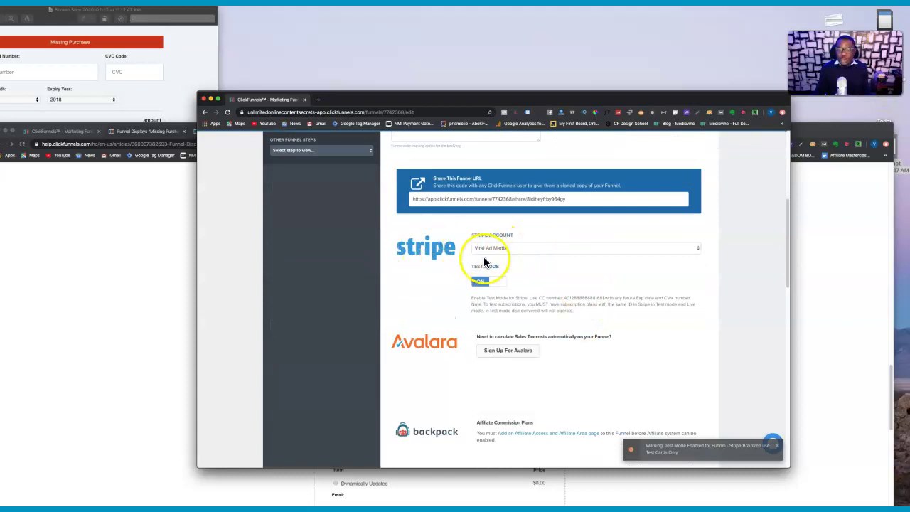
{"action": "left_click", "coordinate": [529, 250]}
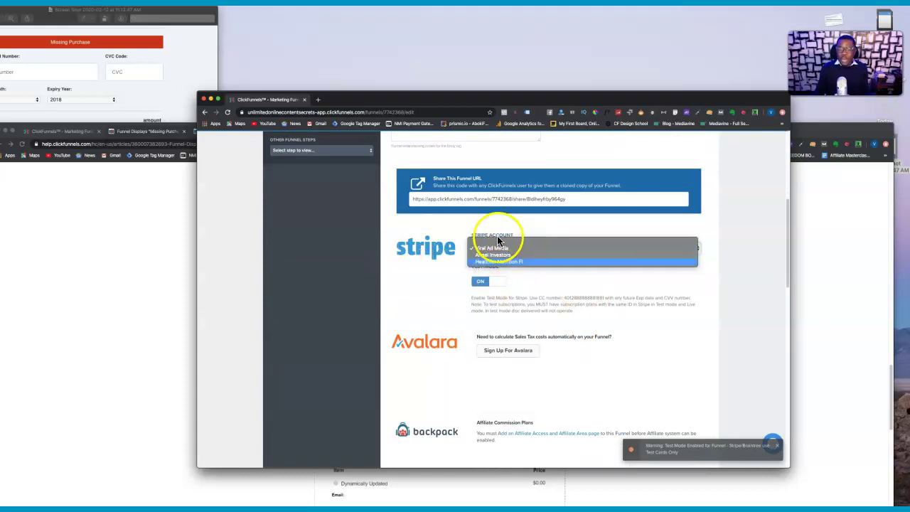
{"action": "left_click", "coordinate": [444, 272]}
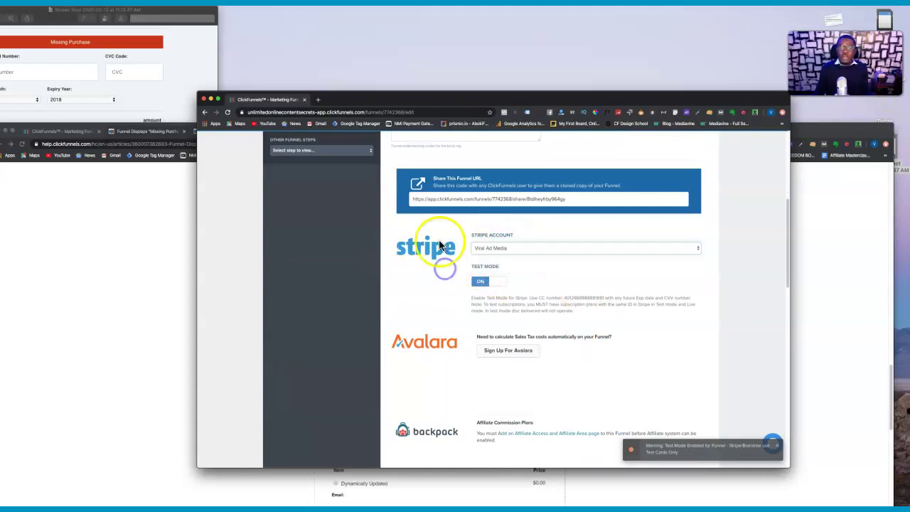
{"action": "left_click", "coordinate": [500, 284]}
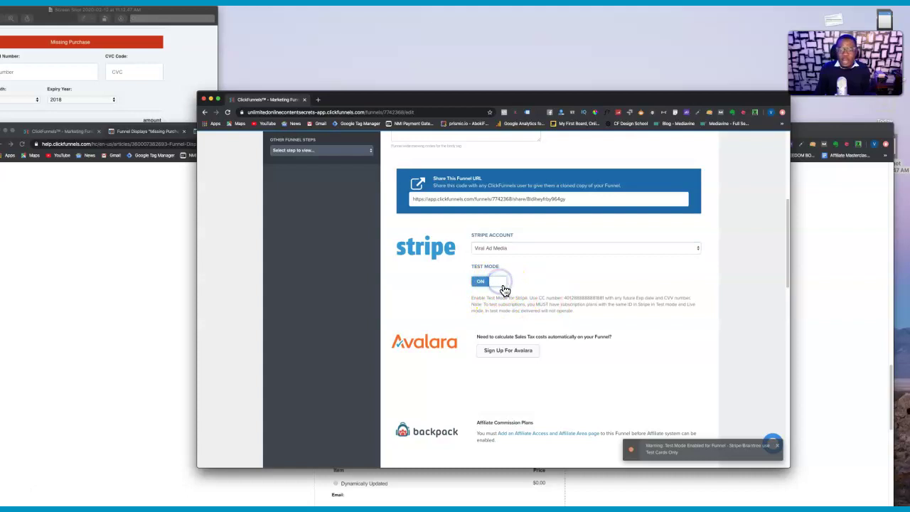
{"action": "left_click", "coordinate": [491, 283]}
{"action": "scroll", "coordinate": [568, 289], "scroll_direction": "down", "scroll_amount": 2}
{"action": "scroll", "coordinate": [569, 291], "scroll_direction": "up", "scroll_amount": 3}
{"action": "scroll", "coordinate": [569, 291], "scroll_direction": "up", "scroll_amount": 4}
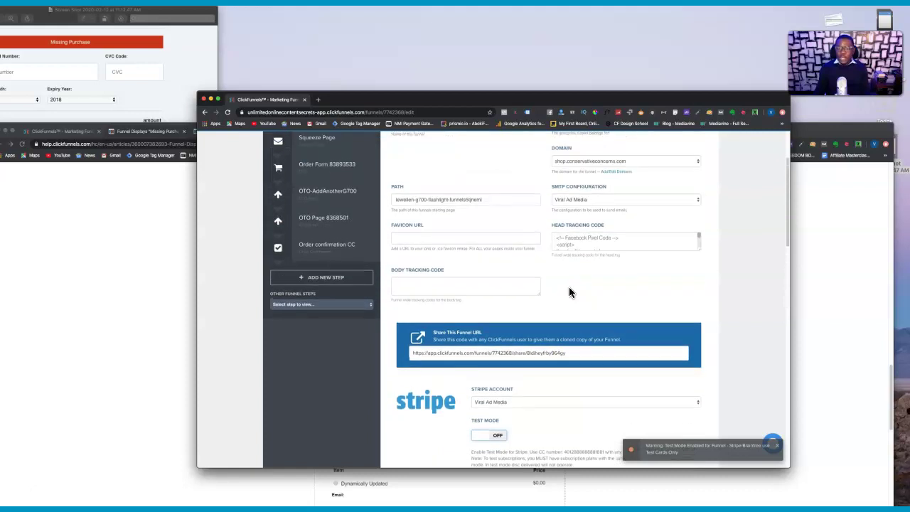
{"action": "scroll", "coordinate": [565, 287], "scroll_direction": "down", "scroll_amount": 5}
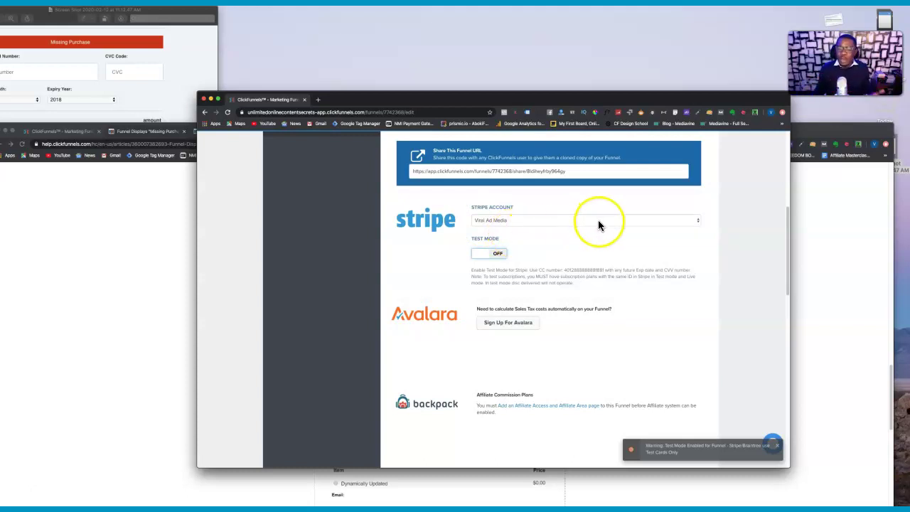
Re-select Viral Ad Media in the Stripe Account dropdown.
{"action": "left_click", "coordinate": [491, 219]}
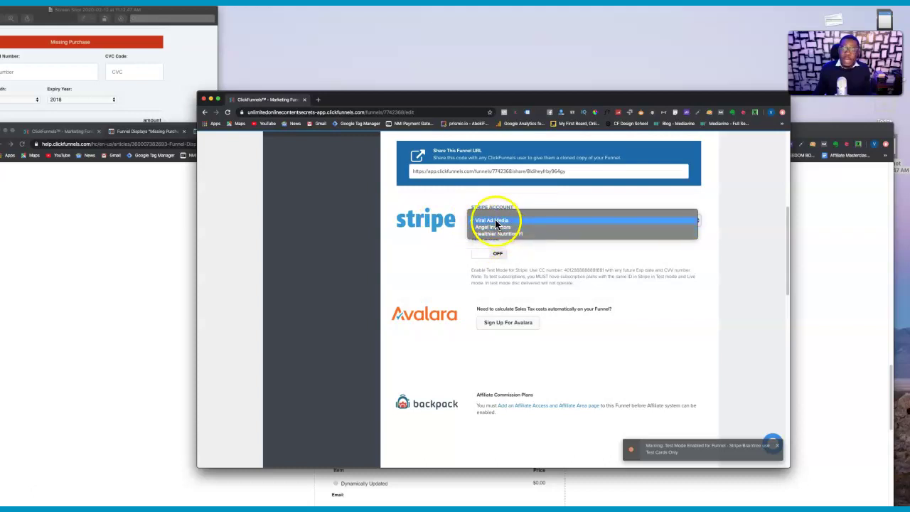
{"action": "left_click", "coordinate": [486, 212]}
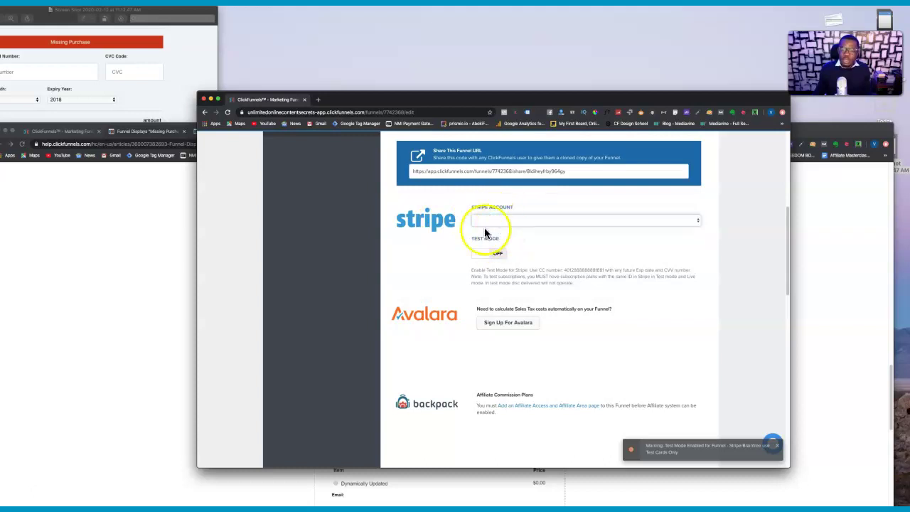
{"action": "left_click", "coordinate": [491, 219]}
{"action": "left_click", "coordinate": [486, 224]}
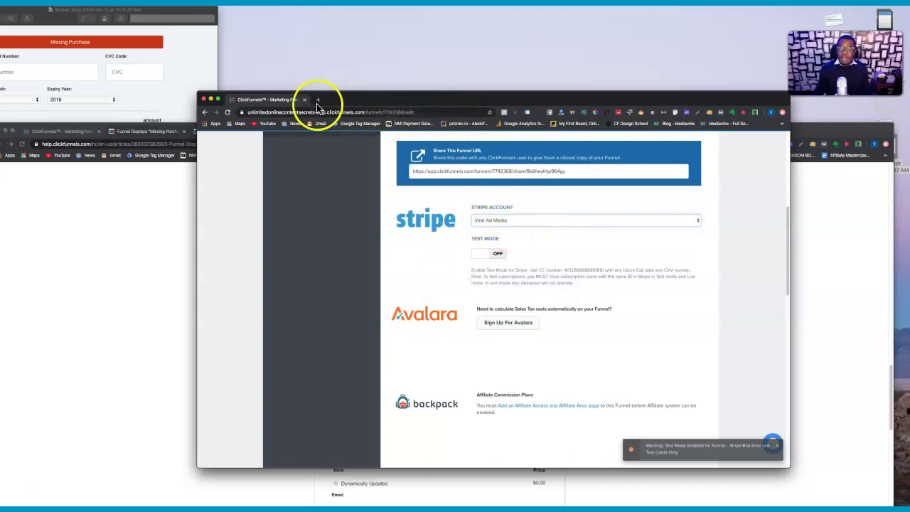
Save the funnel settings and open the live order page in an incognito window.
{"action": "scroll", "coordinate": [585, 302], "scroll_direction": "down", "scroll_amount": 15}
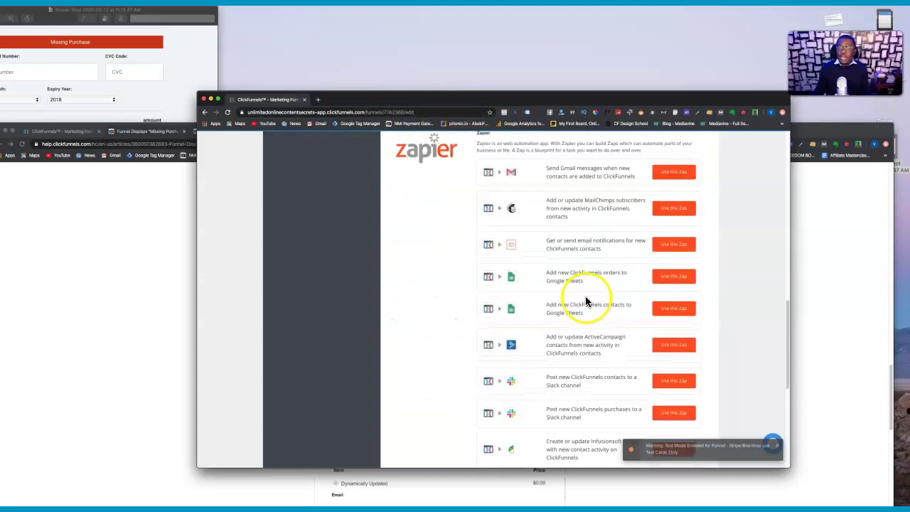
{"action": "left_click", "coordinate": [661, 415]}
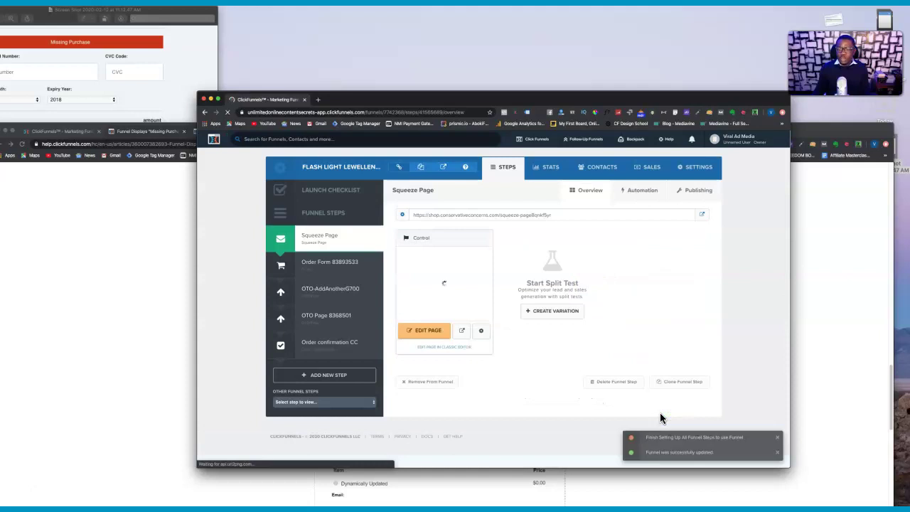
{"action": "right_click", "coordinate": [701, 214]}
{"action": "left_click", "coordinate": [712, 230]}
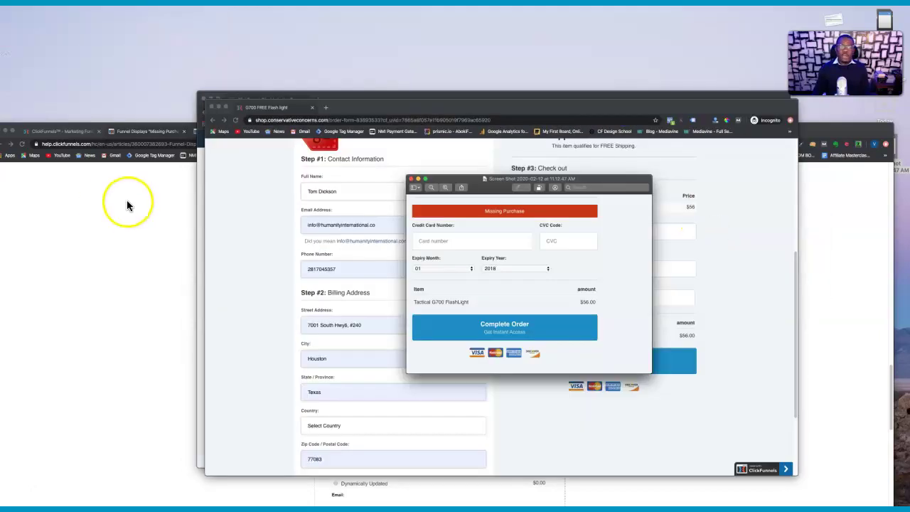
Bring the ClickFunnels help article on the missing purchase error to the front at the screen top.
{"action": "left_click", "coordinate": [126, 203]}
{"action": "left_click_drag", "start_coordinate": [626, 140], "coordinate": [625, 28]}
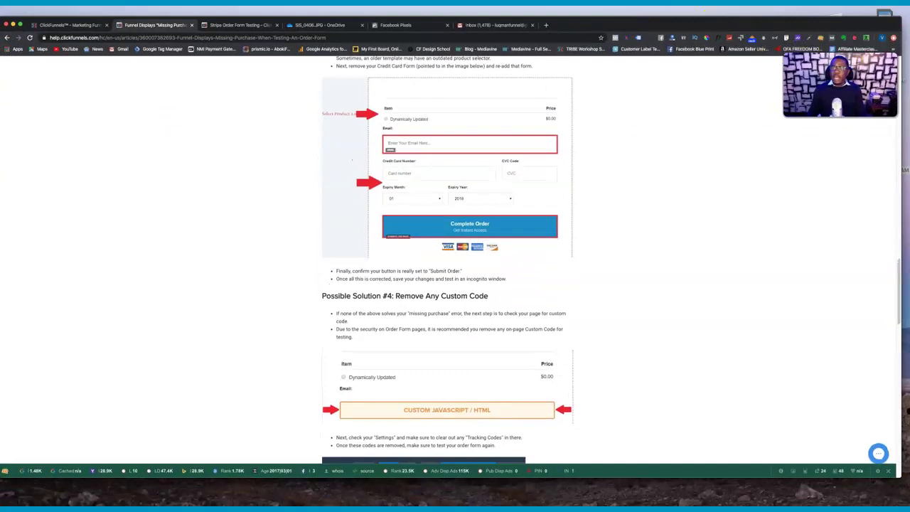